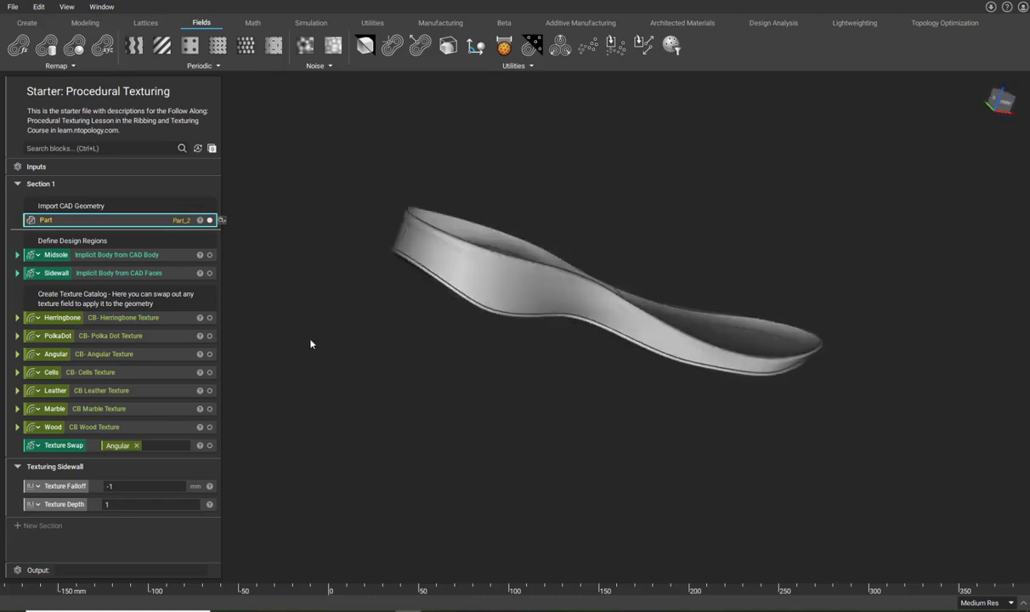
Examine the imported Part and the Midsole implicit body in the 3D view
click(382, 414)
right_drag(524, 437, 554, 406)
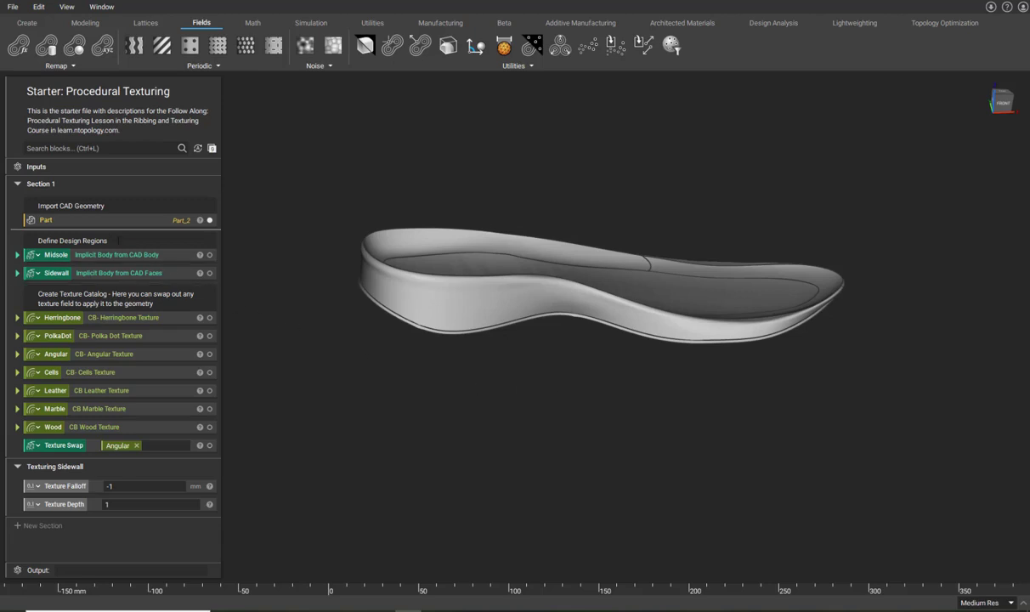
click(98, 255)
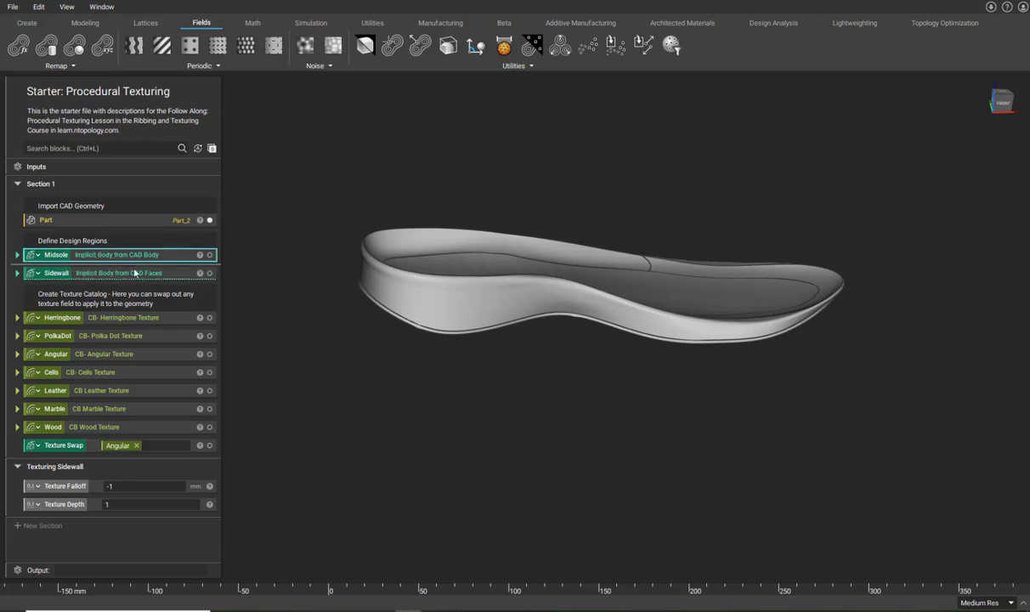
right_drag(572, 371, 410, 371)
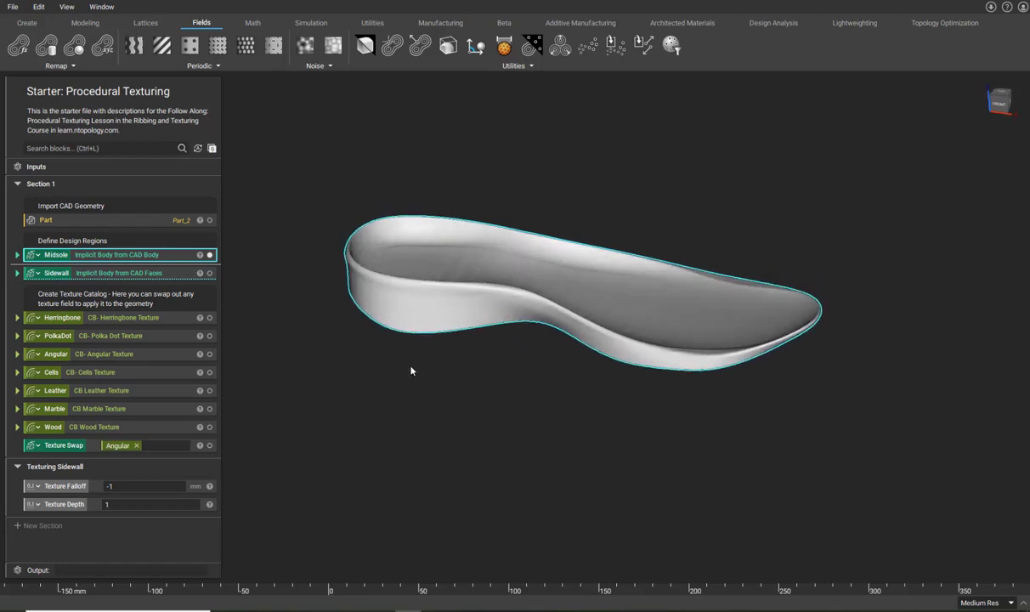
Expand the Sidewall block and preview the CAD face list it is built from
click(17, 271)
click(79, 274)
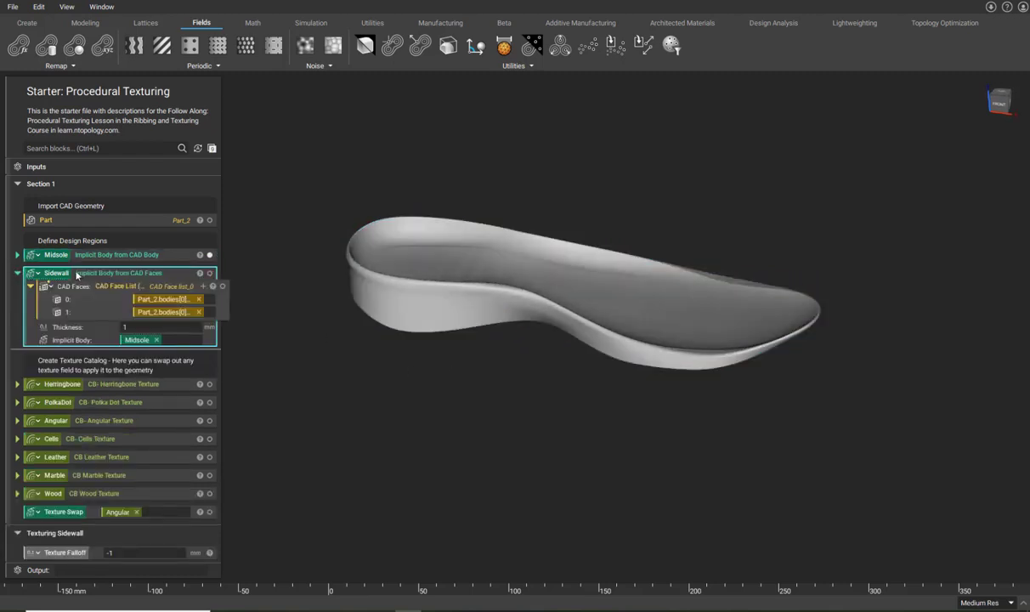
click(158, 284)
right_drag(611, 306, 492, 306)
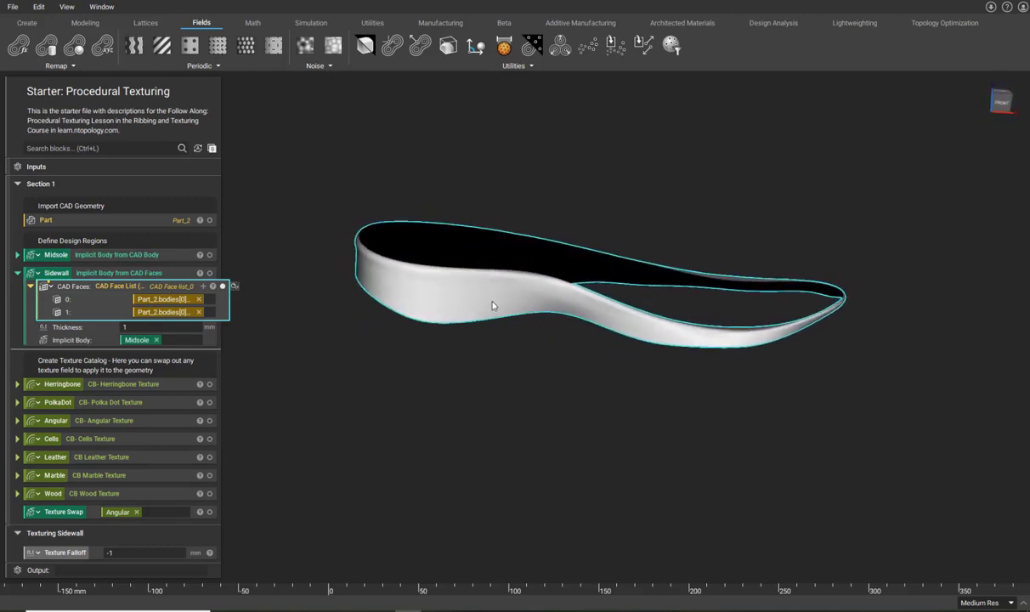
Examine the thickened Sidewall implicit body against its source faces and collapse the block again
click(85, 273)
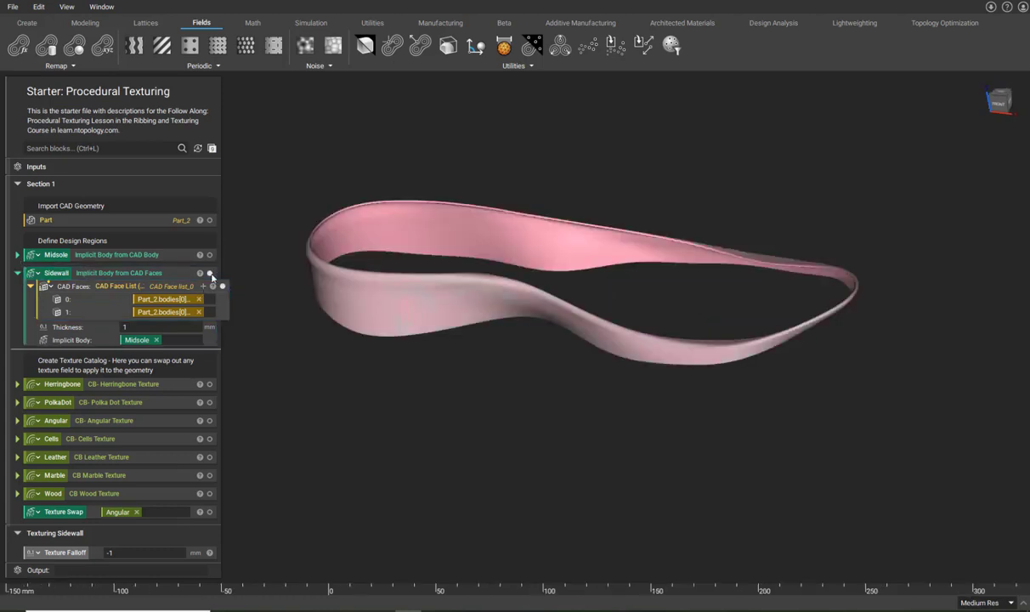
click(210, 272)
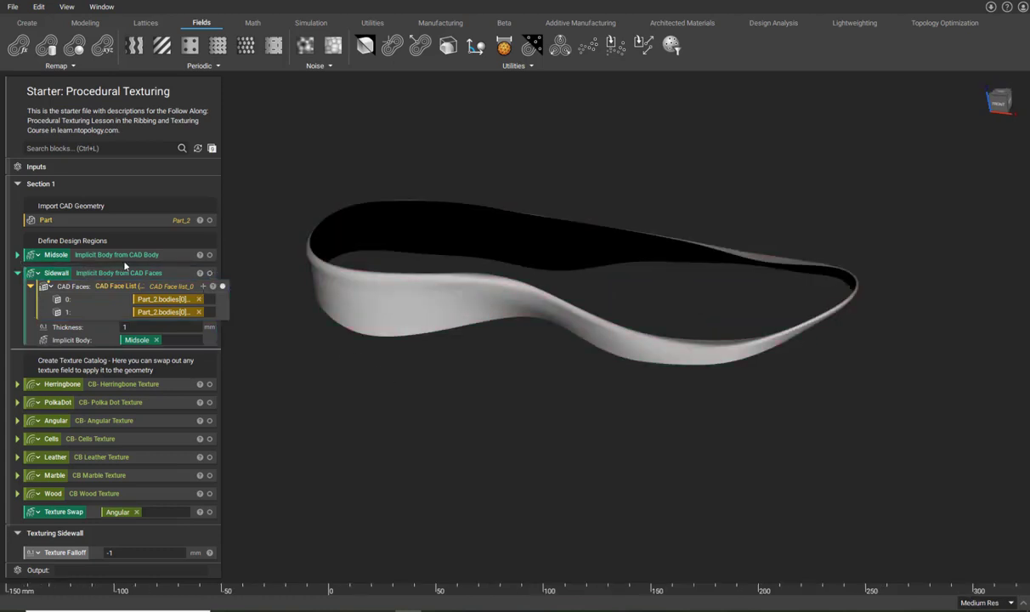
click(210, 273)
right_drag(557, 286, 366, 356)
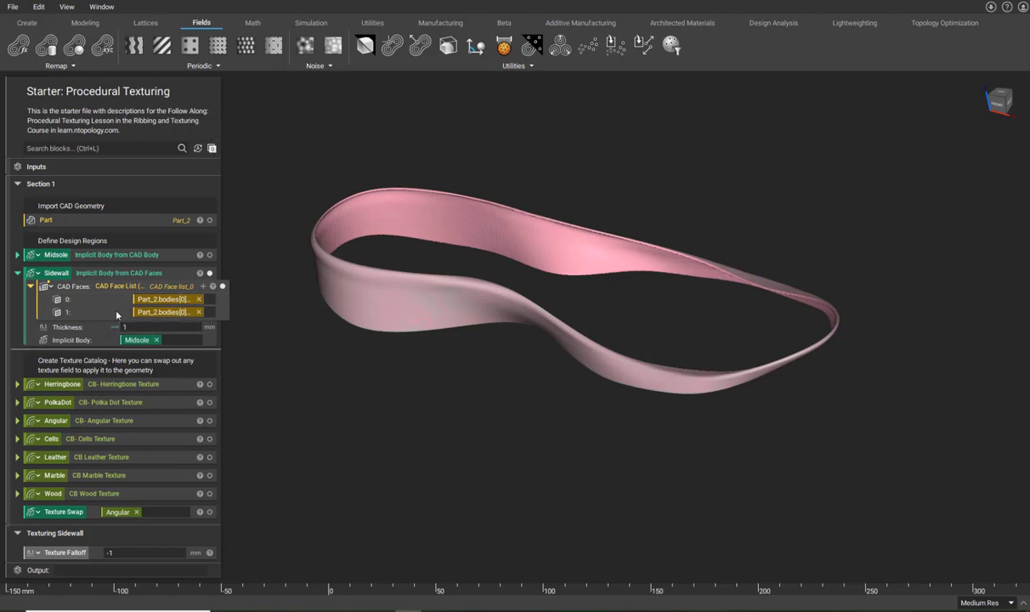
scroll(108, 312, down, 1)
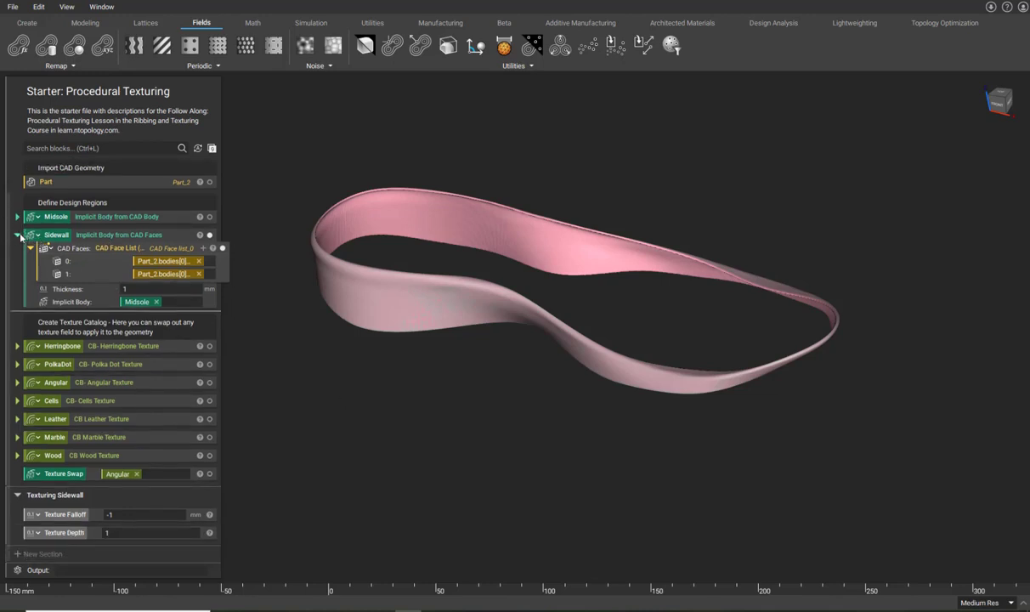
click(17, 235)
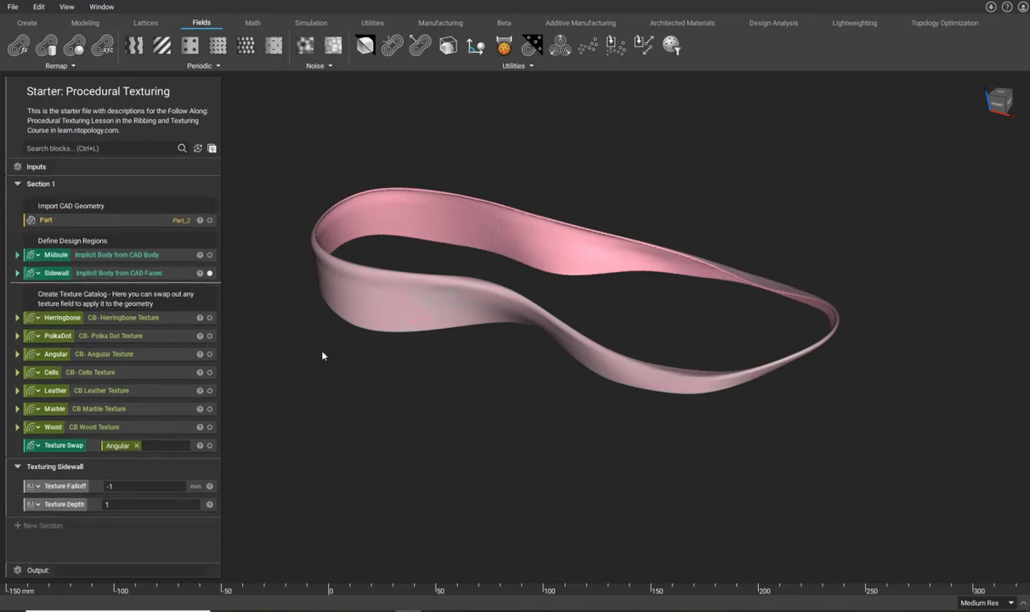
click(128, 272)
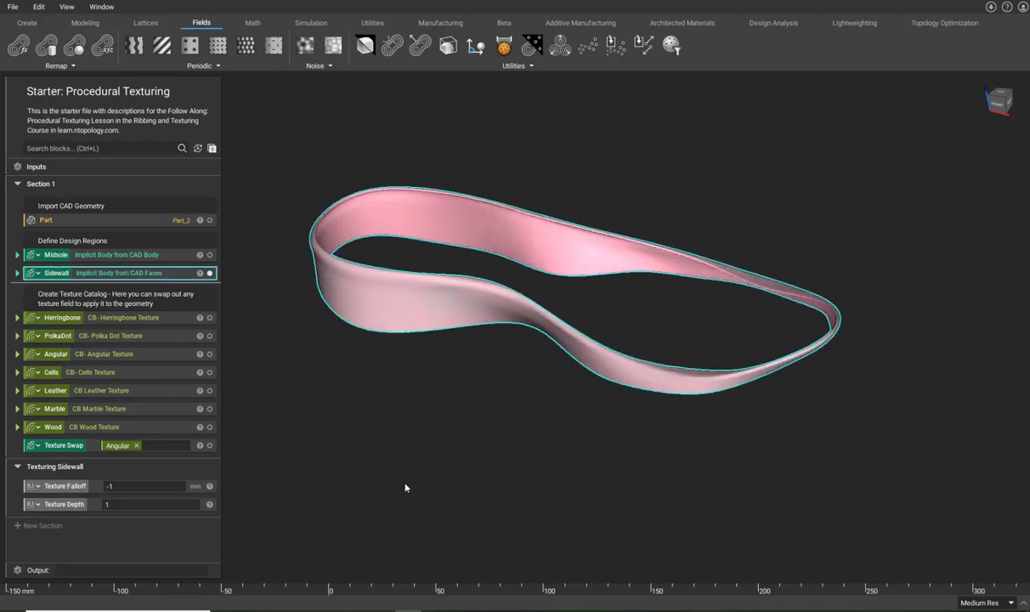
right_drag(506, 458, 723, 353)
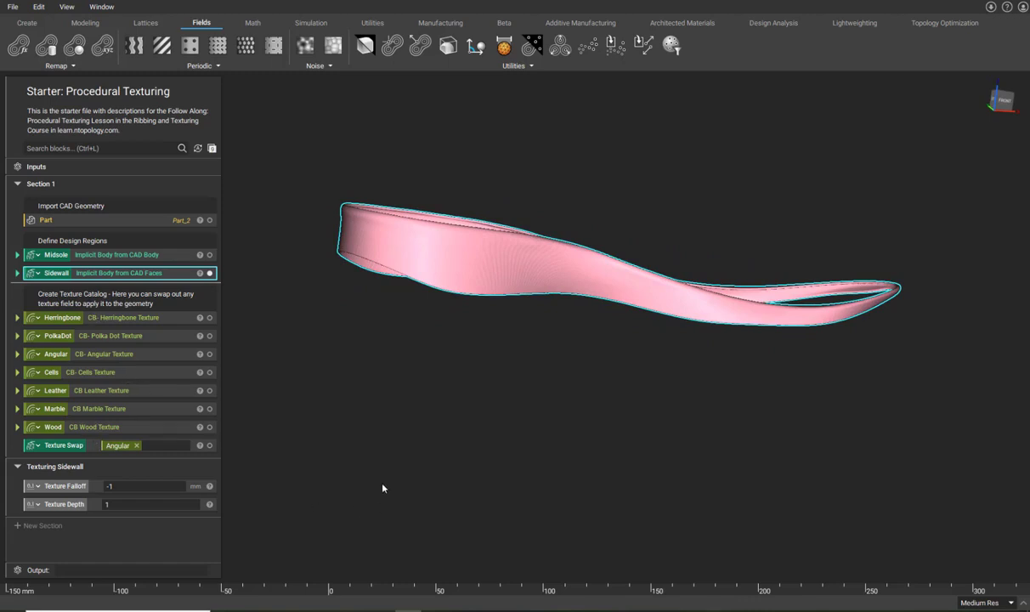
Preview the Herringbone texture field on a plane with normal 0, 1, 0, seen from the front
click(156, 319)
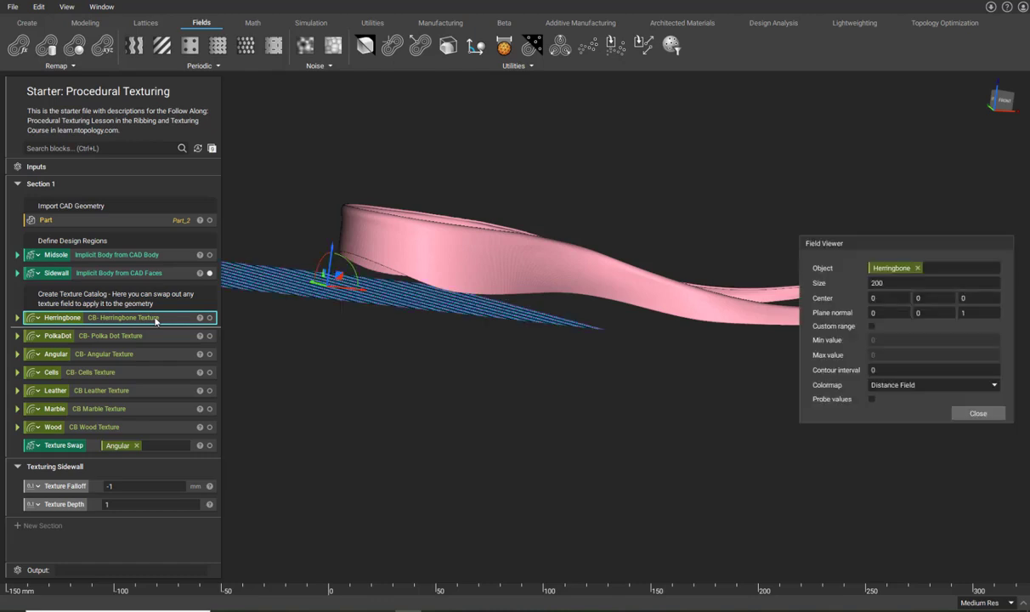
click(949, 312)
text(1)
key(Tab)
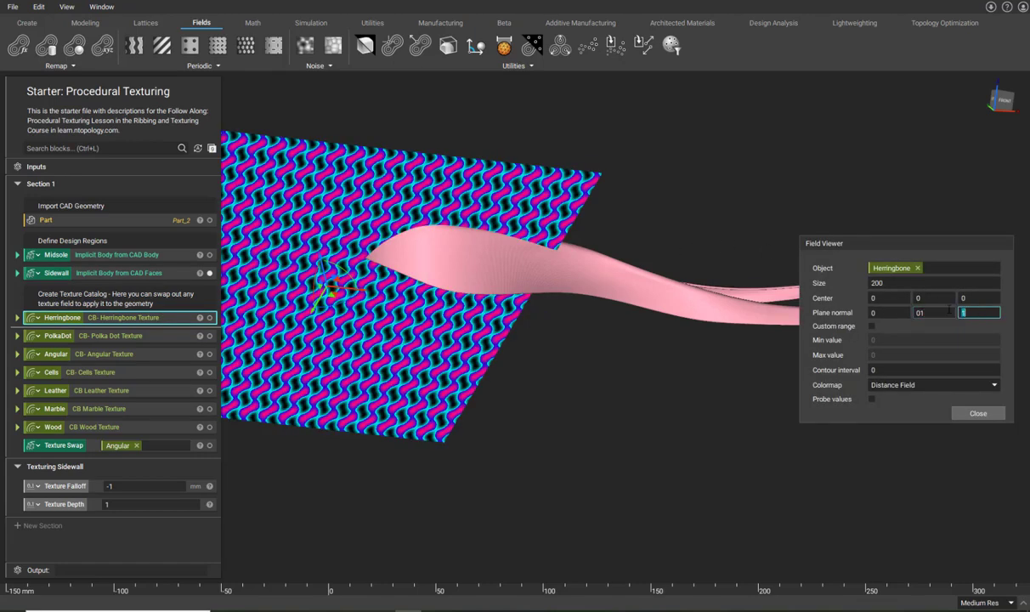
text(0)
right_drag(293, 328, 343, 356)
middle_drag(375, 324, 497, 309)
click(1004, 105)
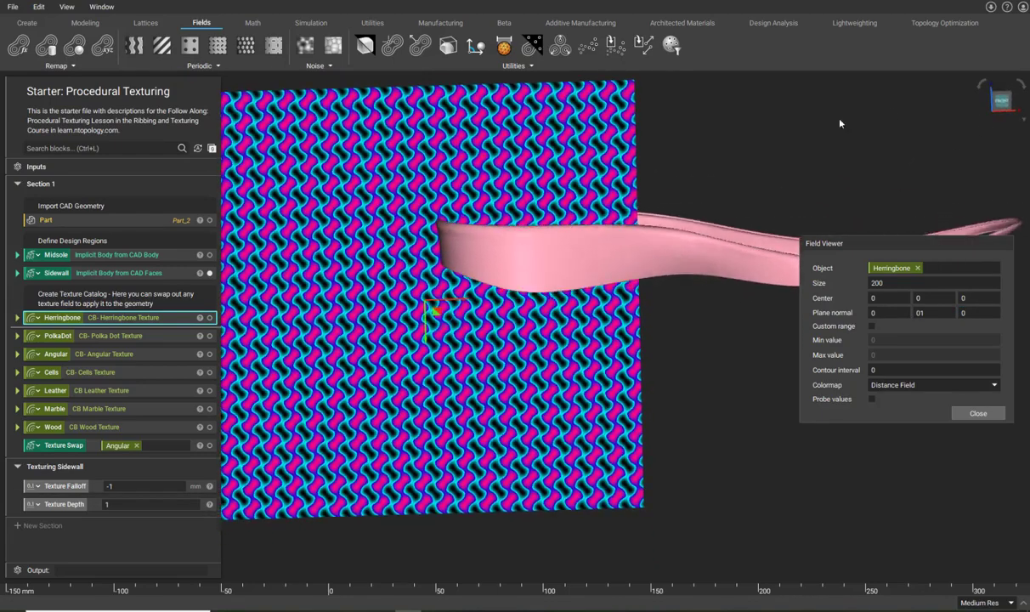
middle_drag(364, 225, 435, 226)
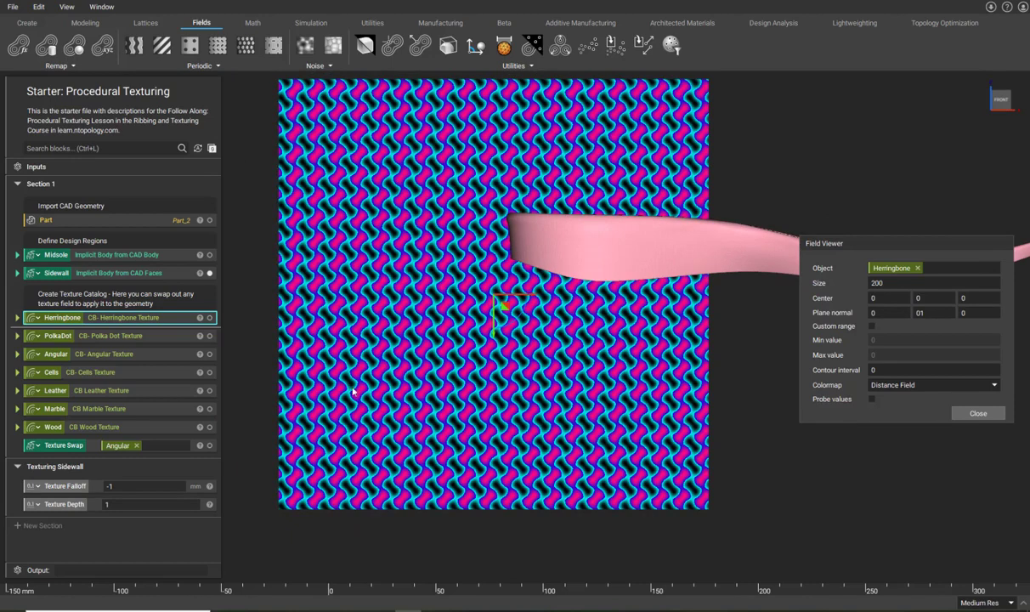
Preview the PolkaDot, Angular, Cells, Leather, Marble and Wood texture fields in turn and close the field viewer
click(81, 337)
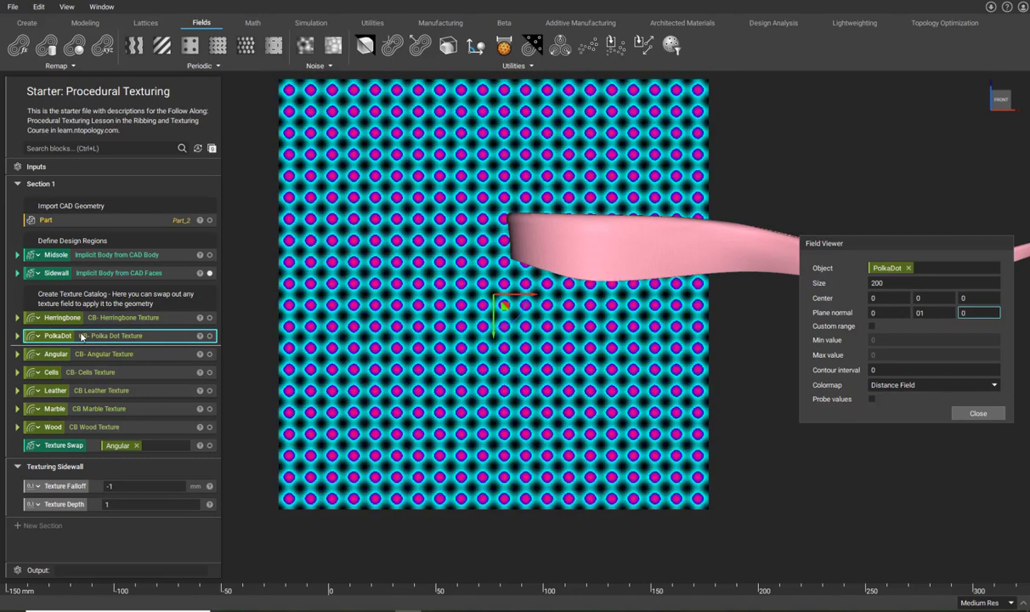
click(123, 356)
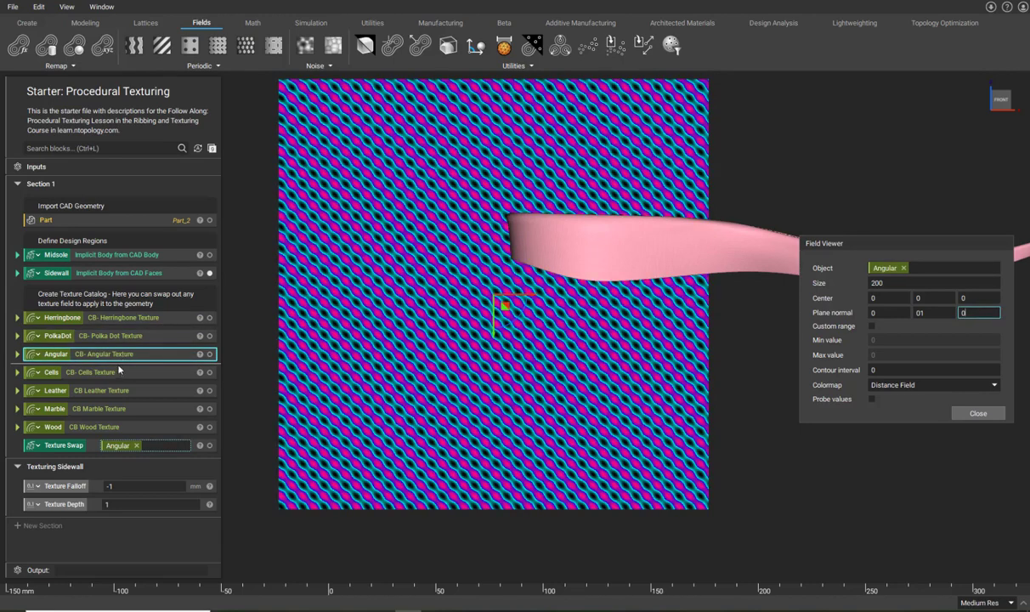
click(117, 373)
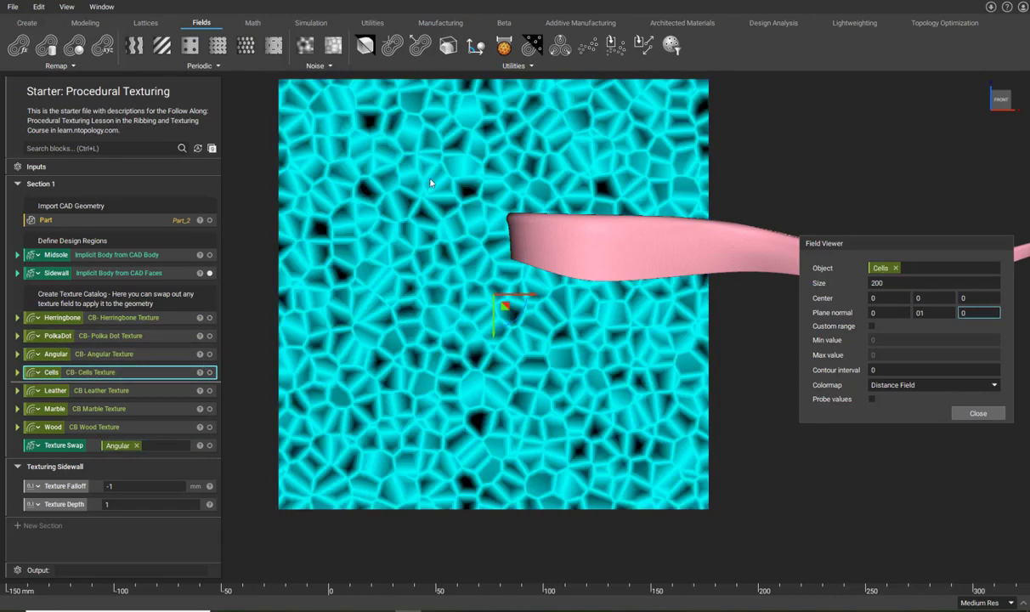
click(110, 392)
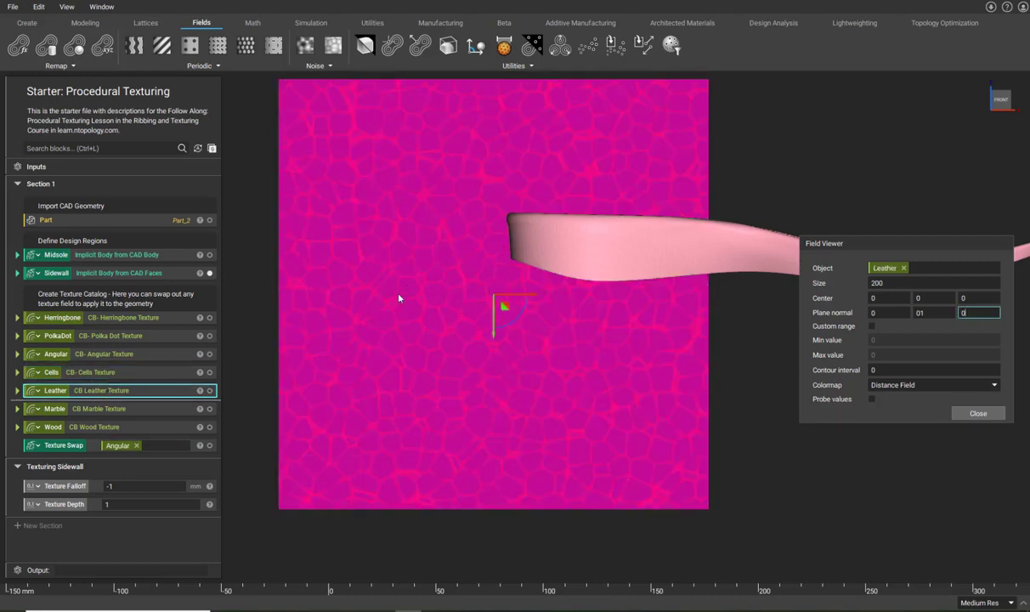
click(85, 408)
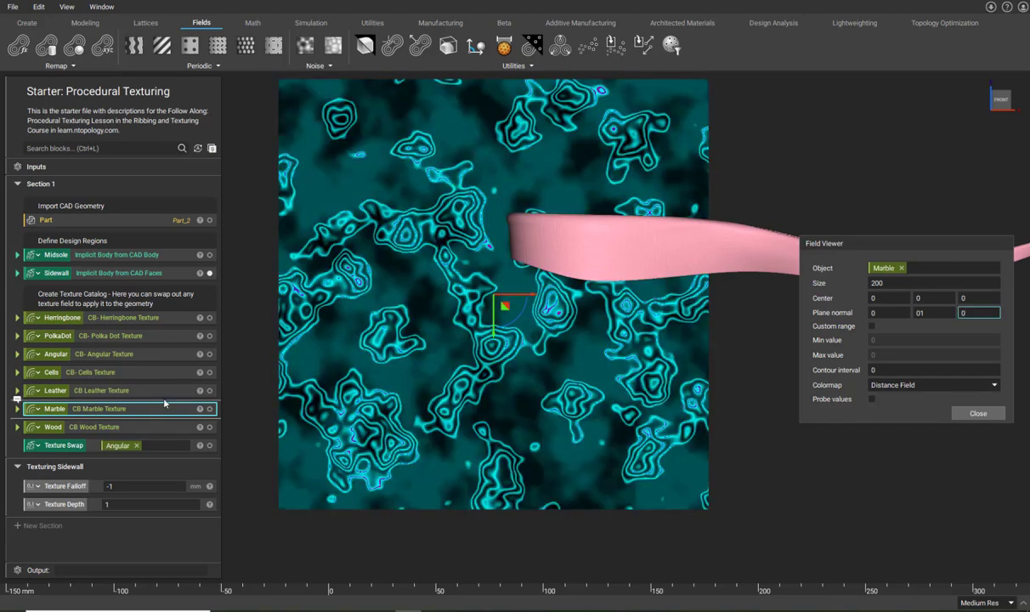
click(131, 426)
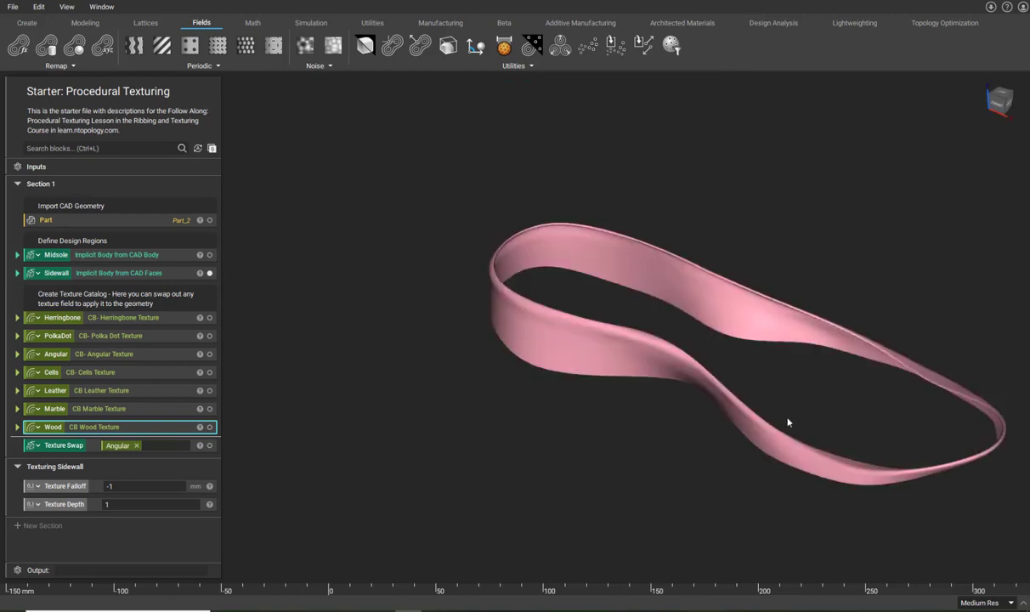
middle_drag(763, 399, 712, 381)
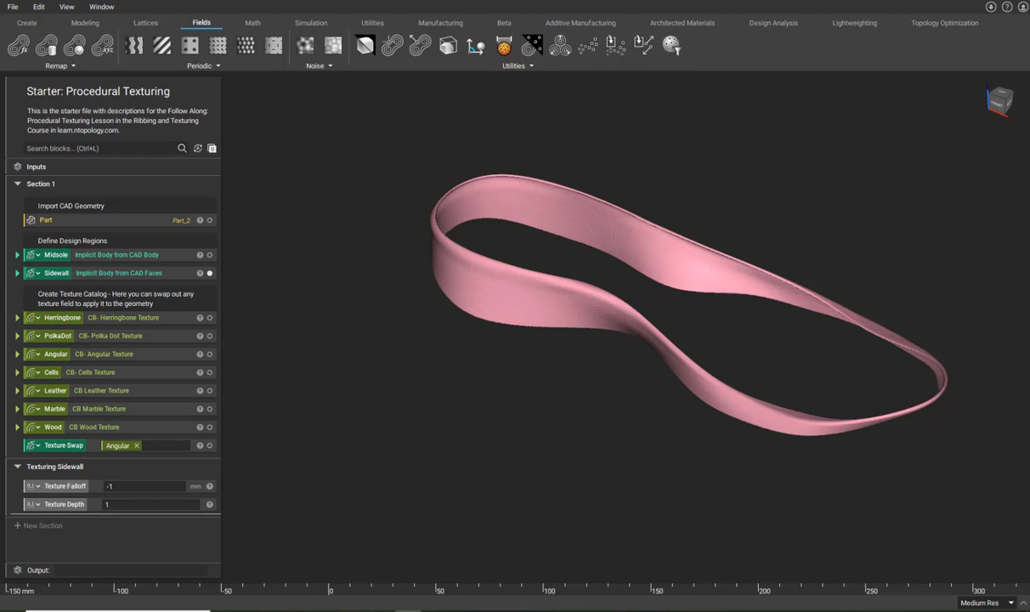
Add an Offset Body block to the Texturing Sidewall section with Sidewall as its body
key(ctrl+l)
text(offse)
key(Down)
key(Return)
right_drag(328, 416, 425, 289)
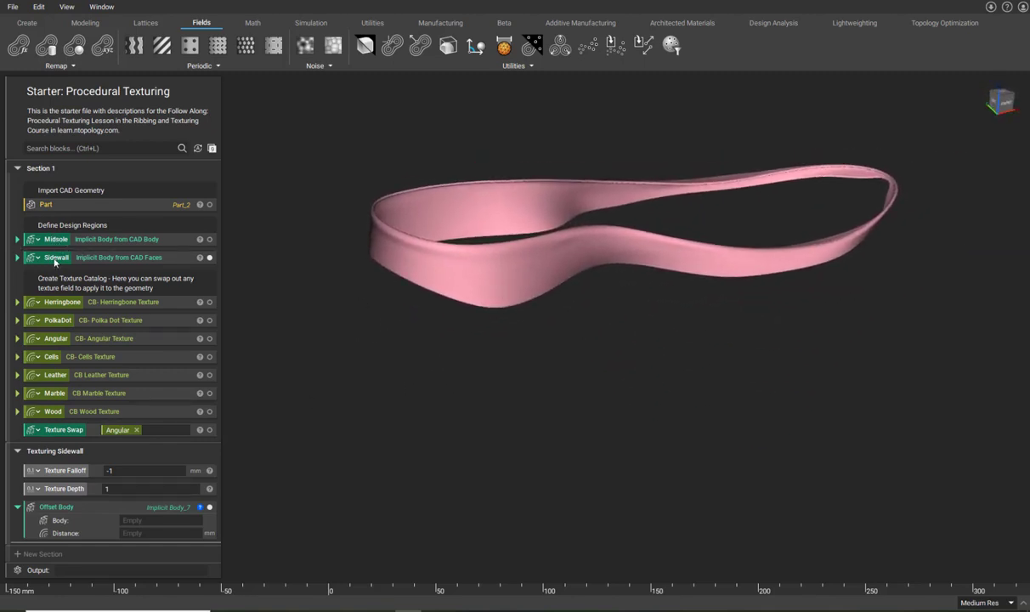
drag(55, 258, 147, 519)
click(315, 498)
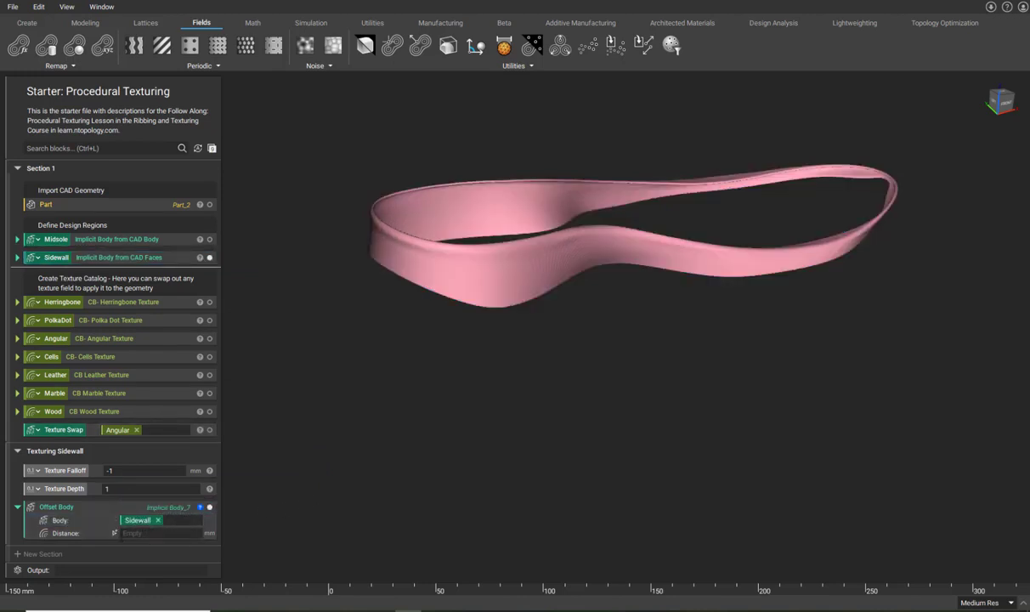
Use the Texture Swap field as the Offset Body distance and preview the textured sidewall
click(119, 533)
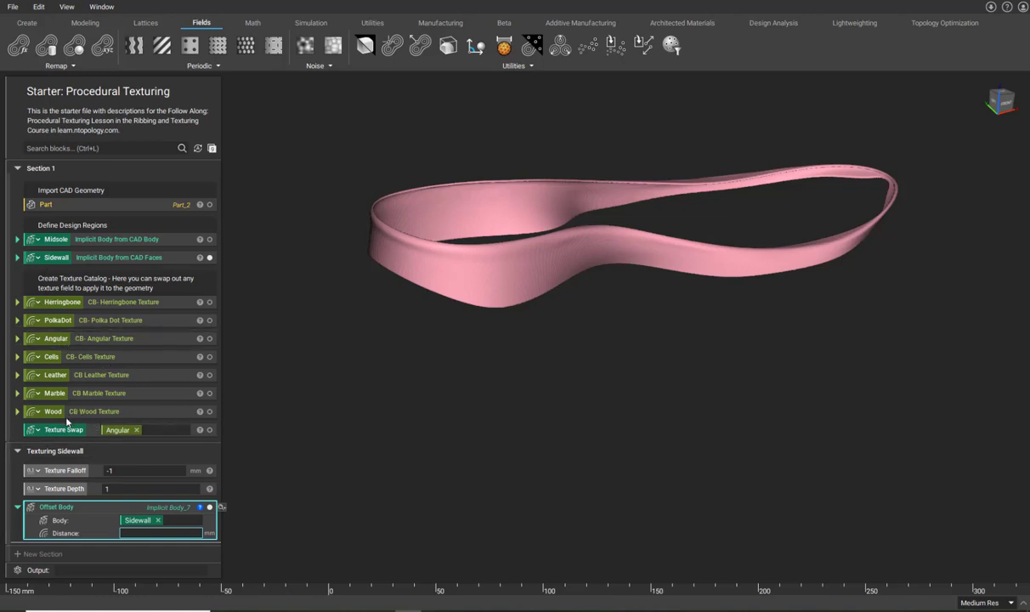
drag(61, 429, 142, 537)
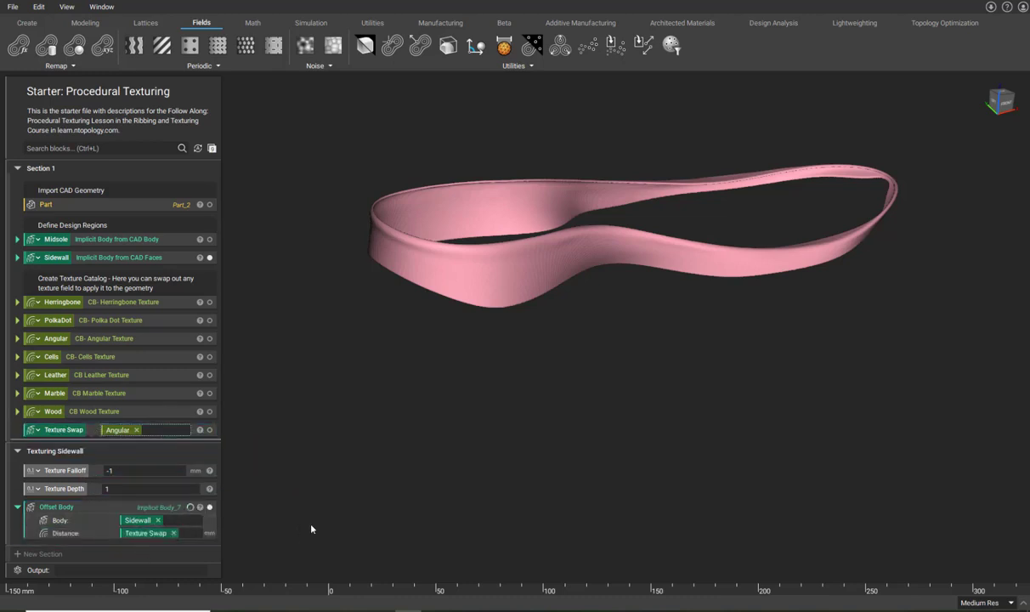
click(176, 510)
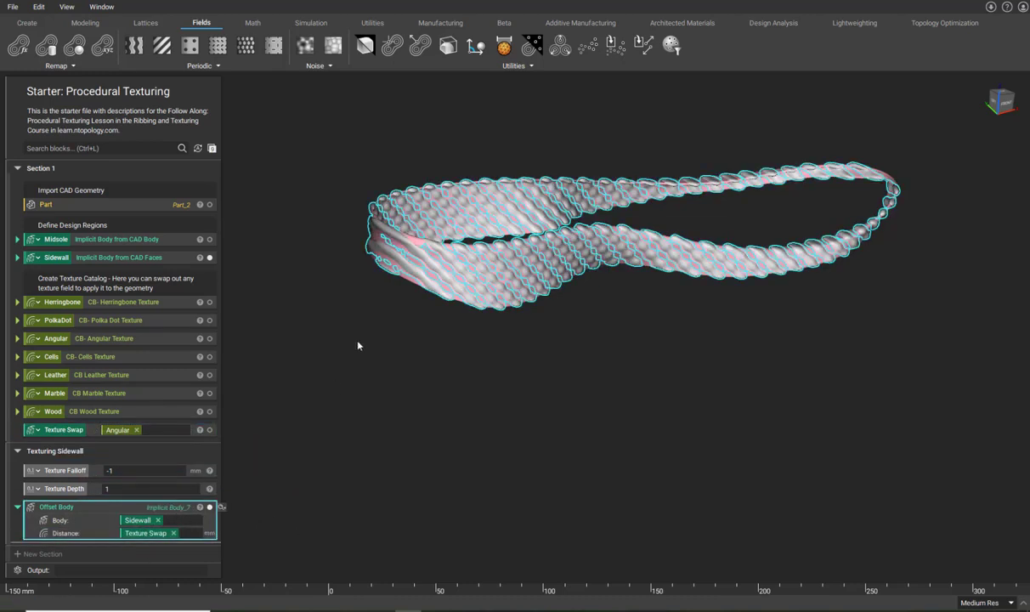
Examine the Angular texture on the offset sidewall from above and from the front
right_drag(617, 311, 614, 463)
click(612, 461)
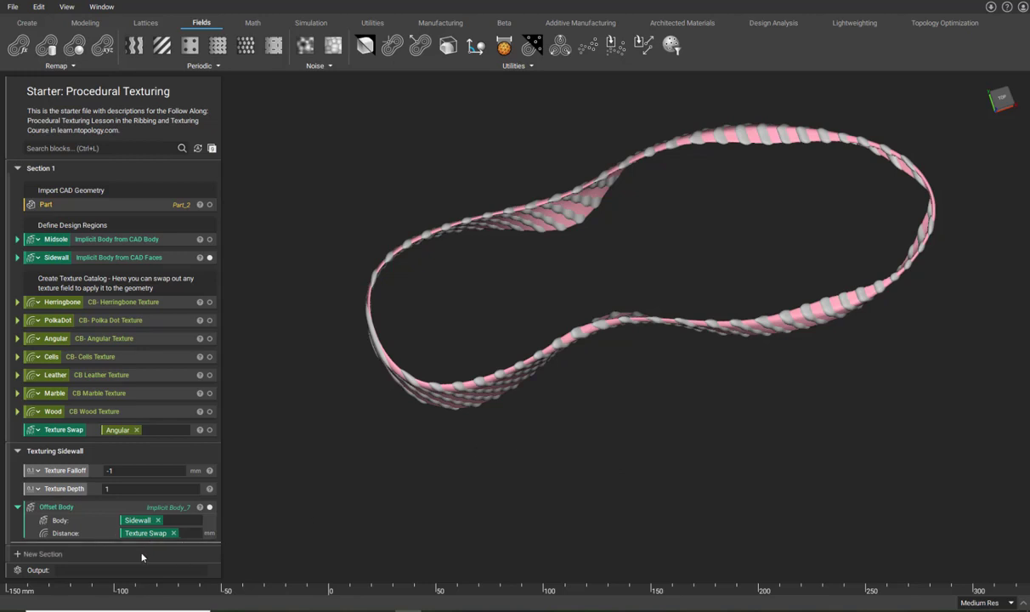
right_drag(490, 439, 329, 420)
click(58, 526)
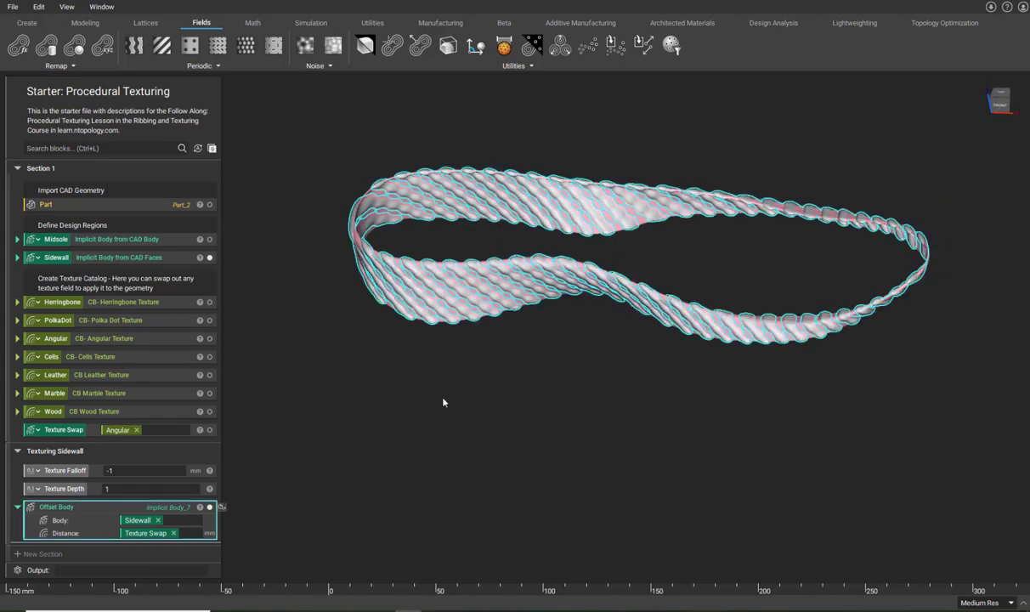
Look over the Wood texture's parameters, the available noise fields and the Leather block, and return to the Offset Body
click(17, 411)
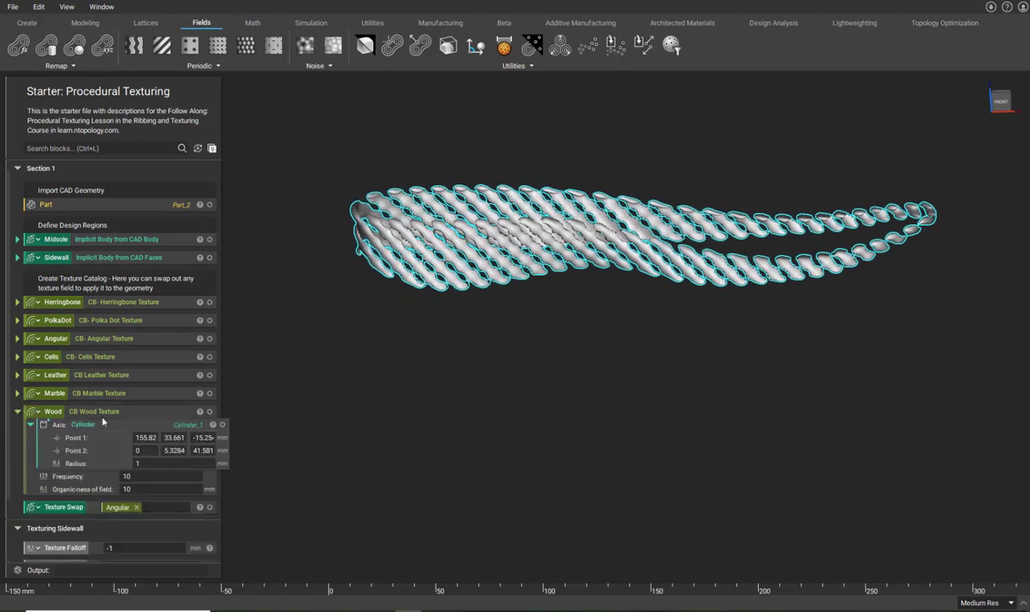
click(18, 412)
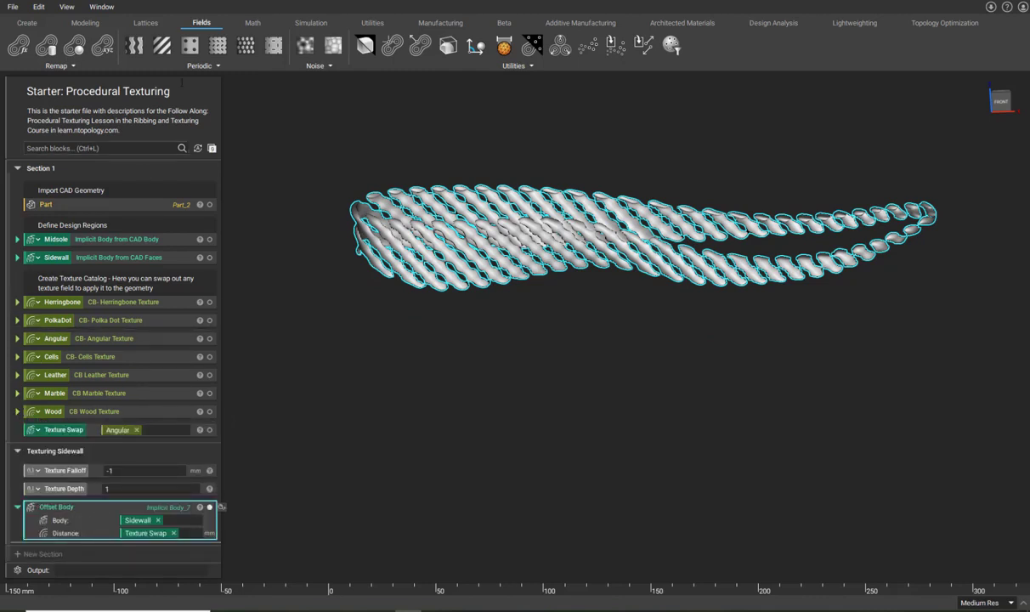
click(330, 66)
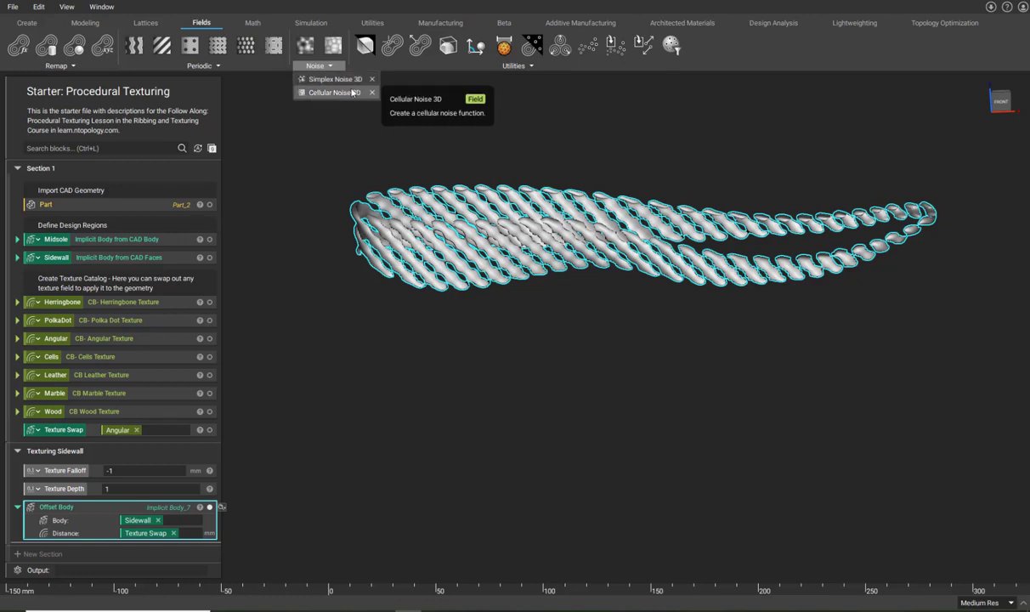
click(85, 367)
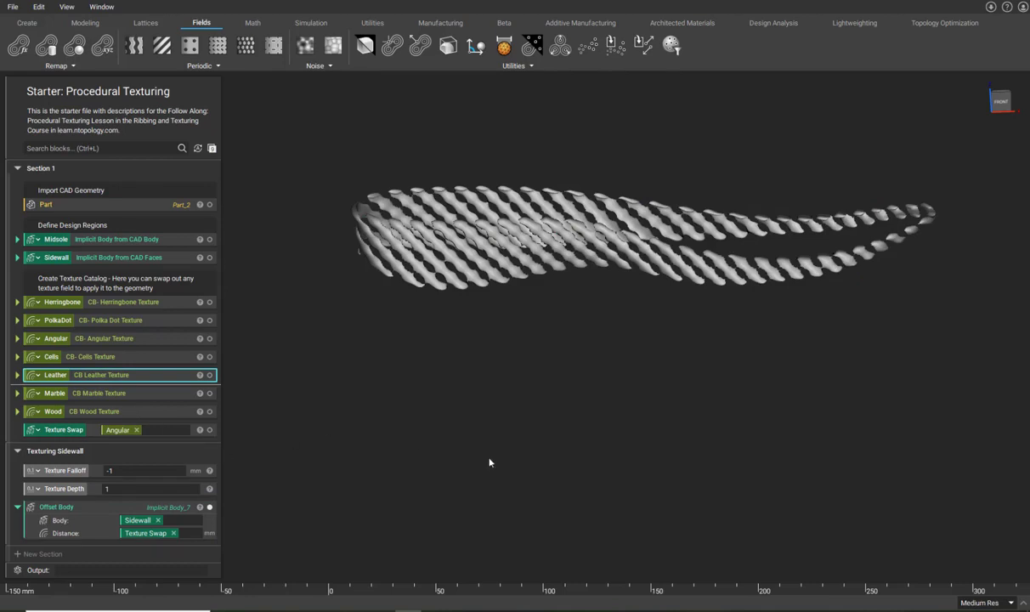
right_drag(451, 373, 391, 408)
click(111, 516)
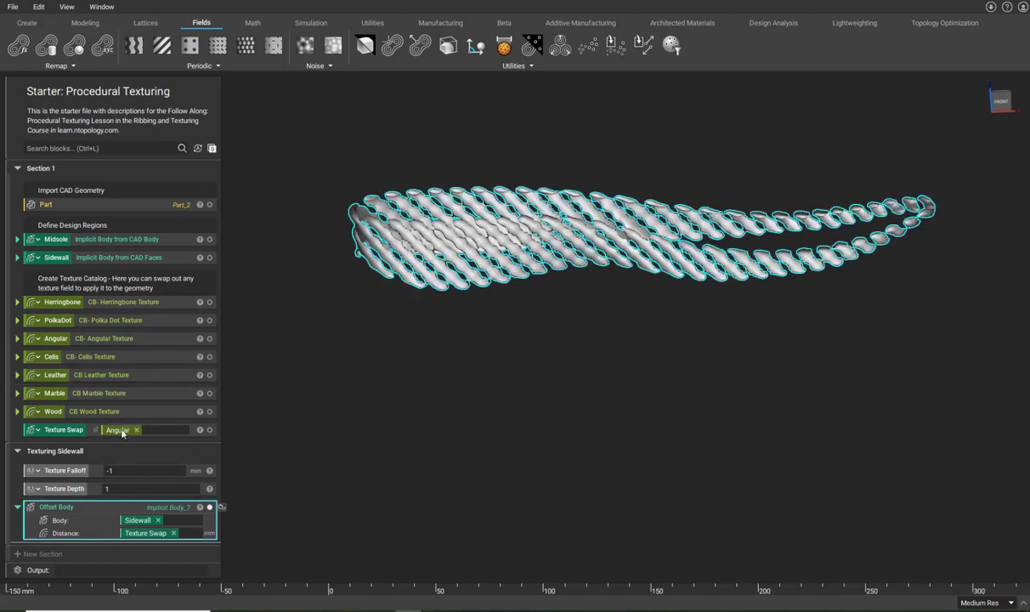
Replace the Offset Body's distance with a Multiply block that uses the Texture Swap field as Operand A
right_drag(595, 378, 586, 467)
click(584, 464)
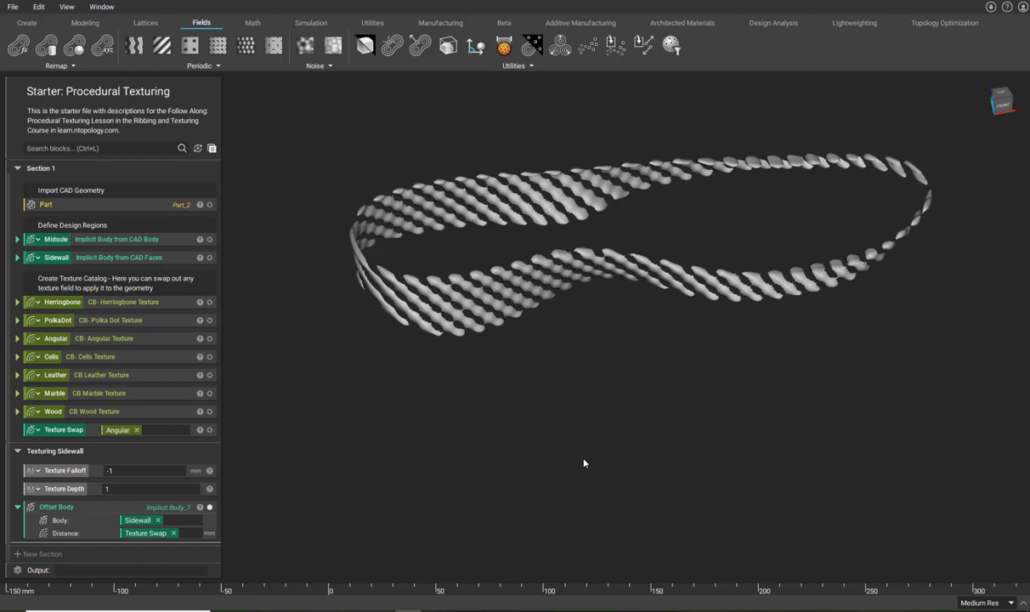
right_drag(584, 462, 568, 417)
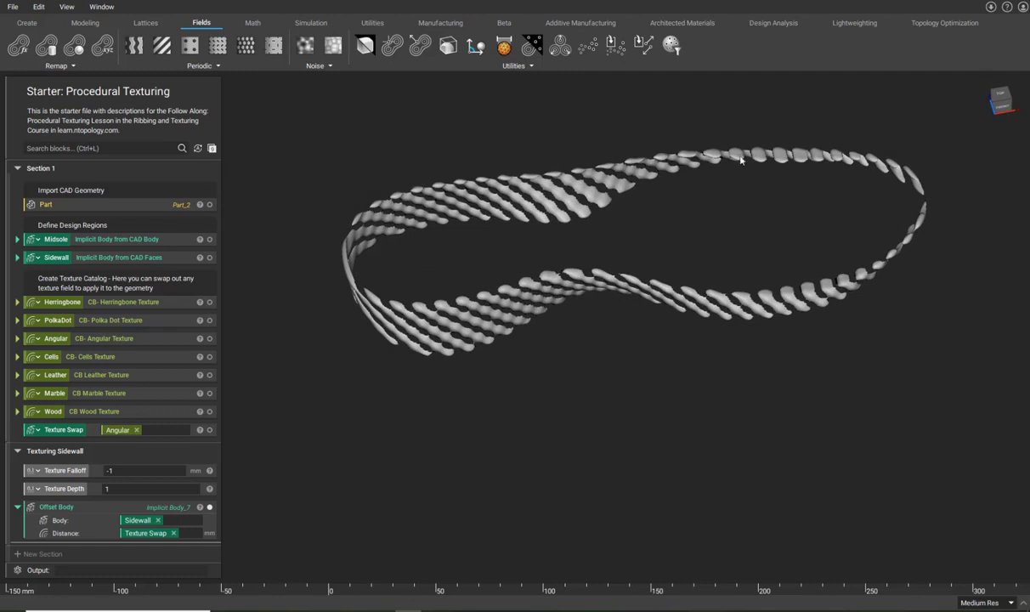
right_drag(407, 341, 431, 255)
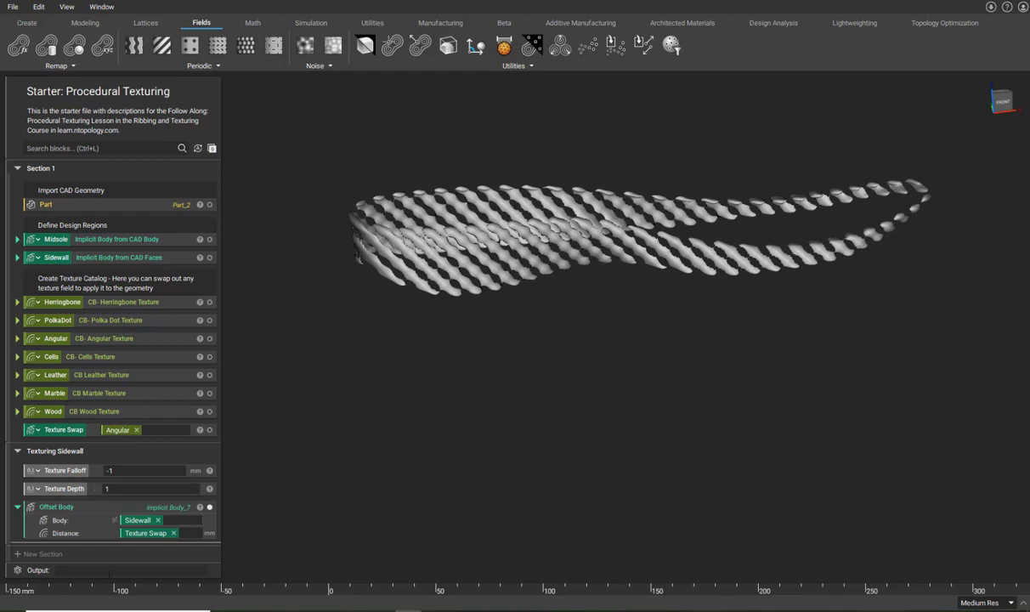
click(403, 487)
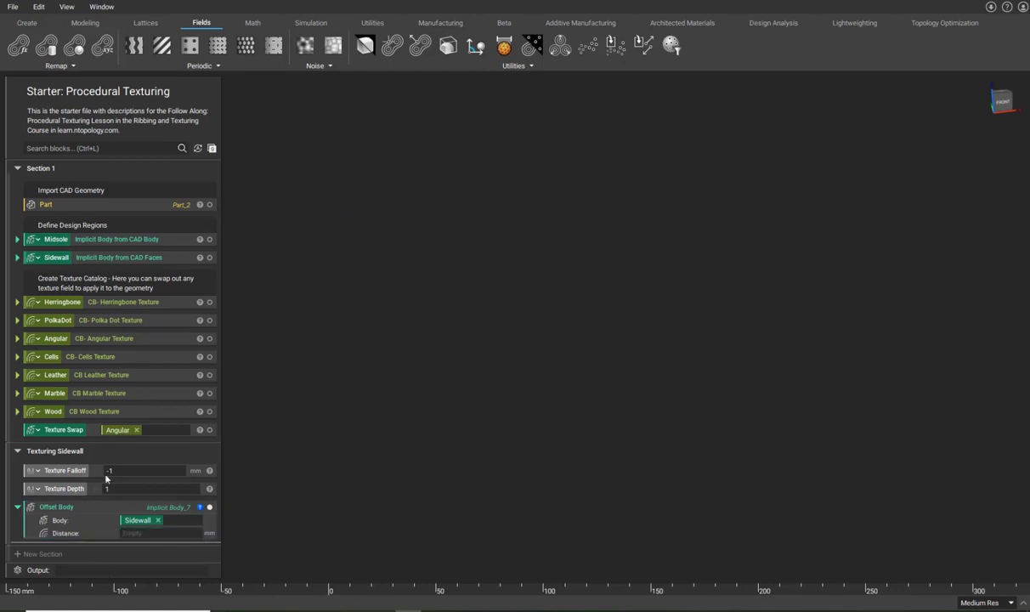
click(146, 534)
text(*)
click(140, 549)
scroll(119, 456, down, 1)
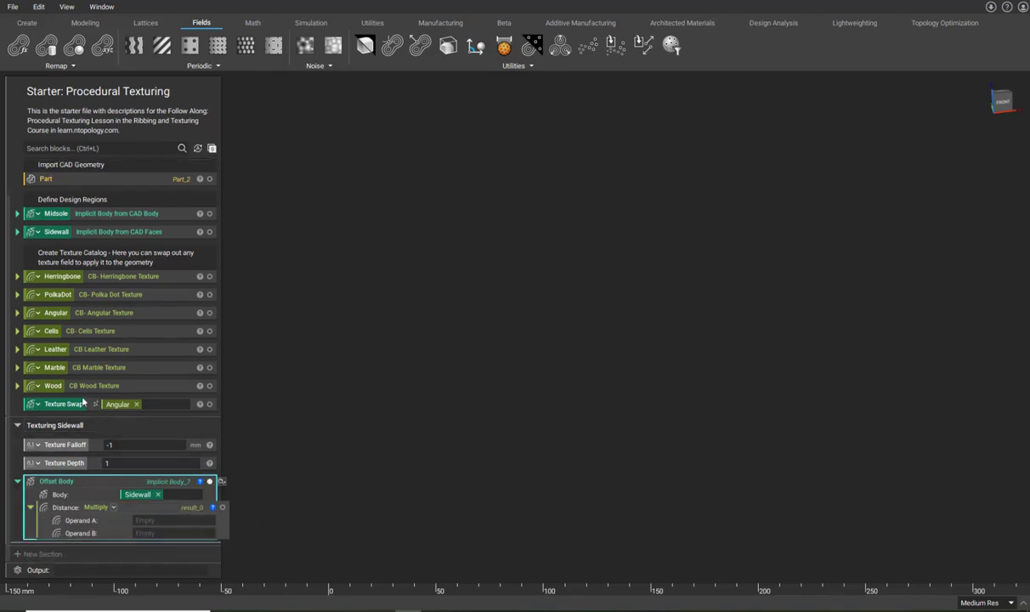
drag(65, 404, 147, 523)
Add a Ramp block as Operand B of the Multiply and use the Midsole body as its scalar field
click(154, 533)
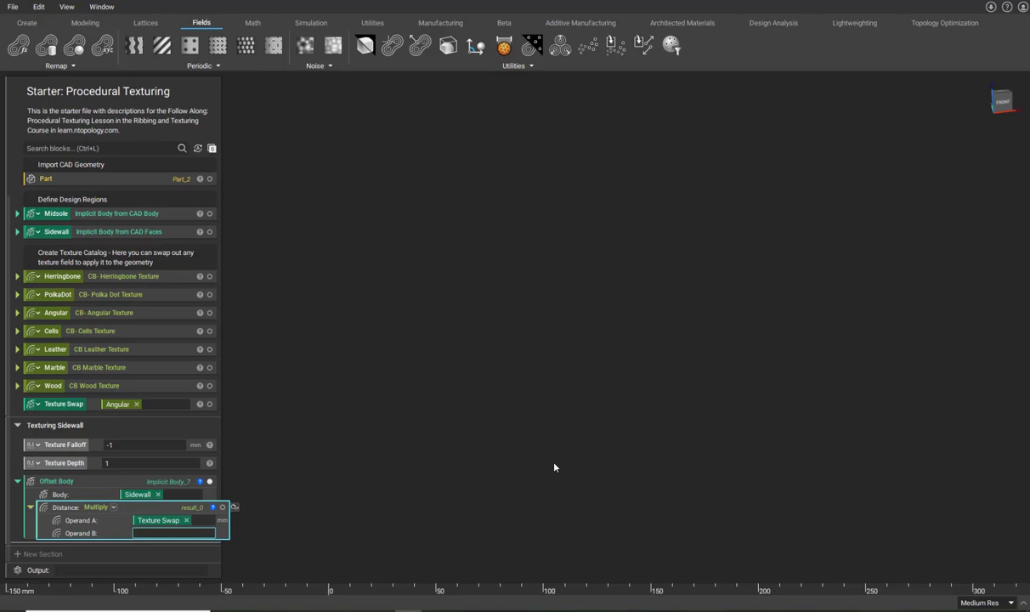
text(ramp)
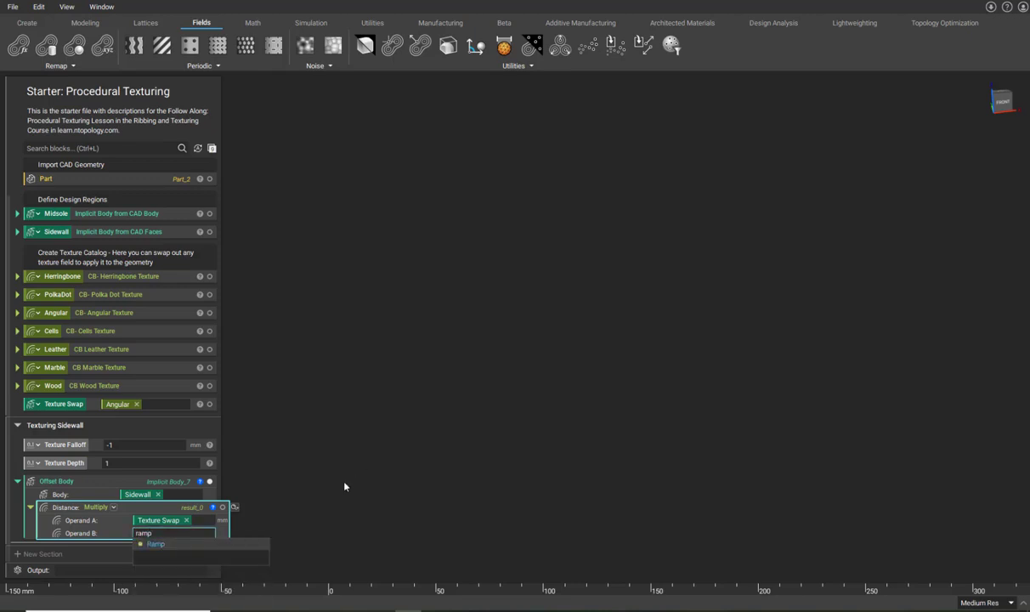
click(188, 544)
scroll(218, 487, down, 2)
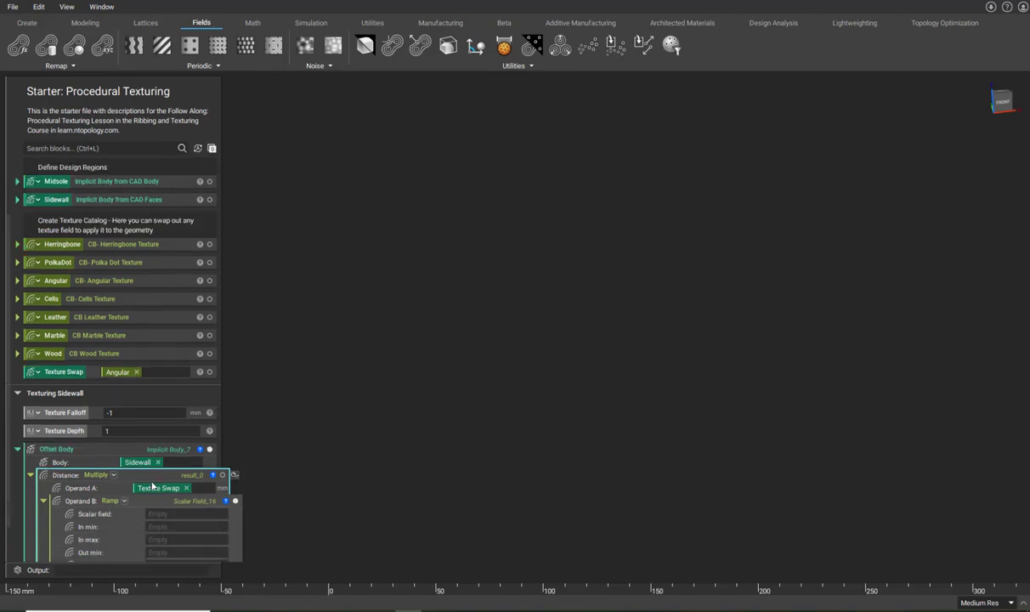
click(152, 468)
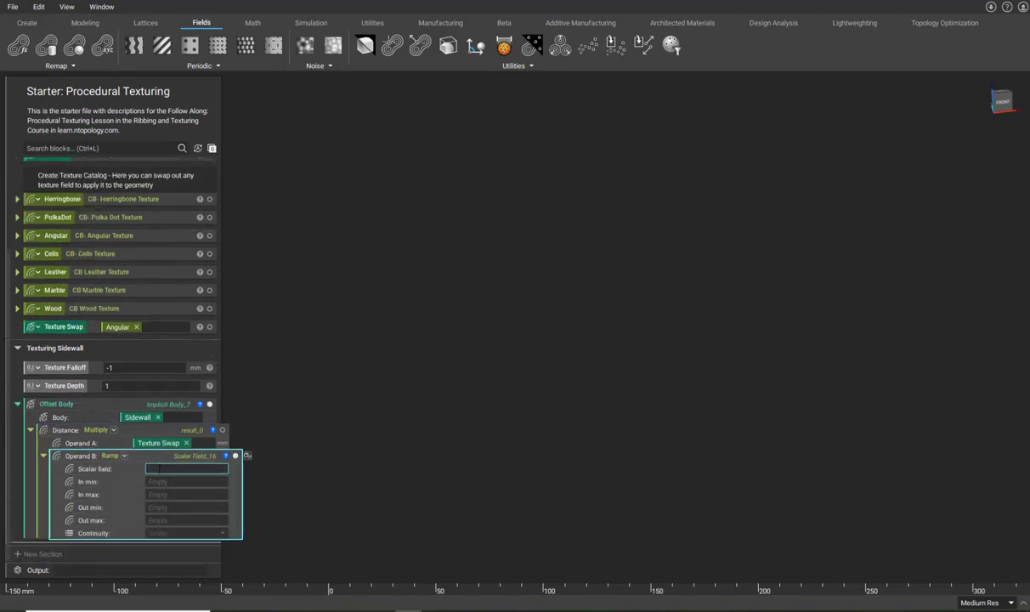
scroll(132, 402, up, 3)
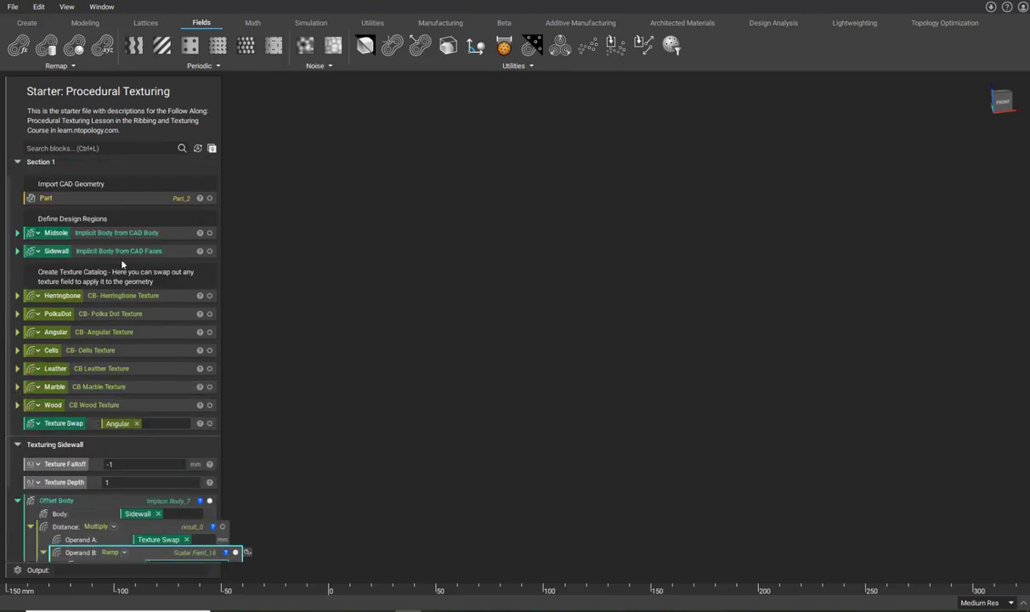
drag(102, 235, 184, 477)
Display the Midsole and Sidewall bodies together and examine the sidewall region from above
scroll(178, 400, up, 3)
click(210, 234)
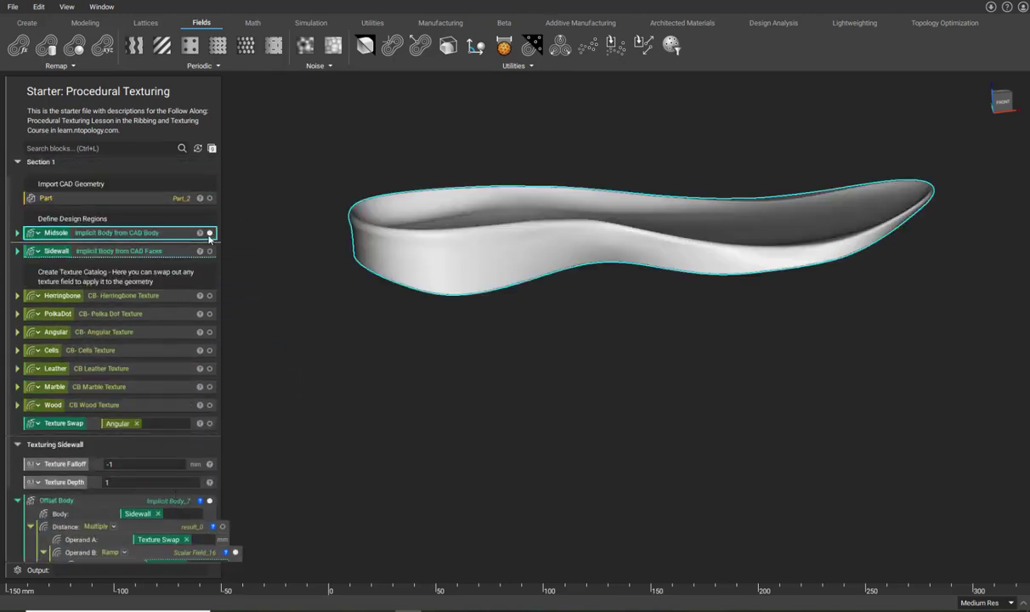
right_drag(444, 314, 369, 275)
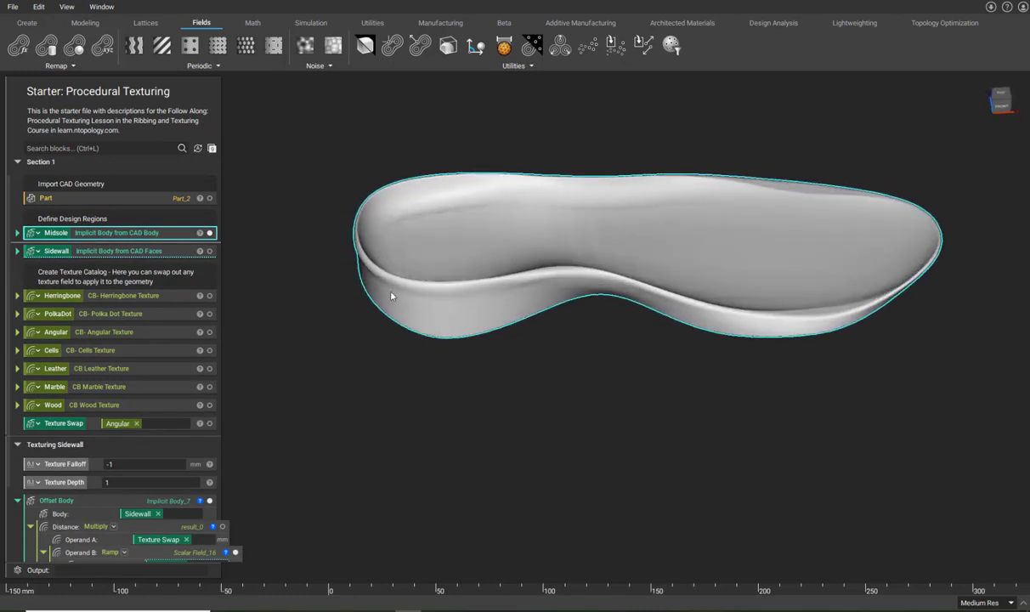
click(210, 252)
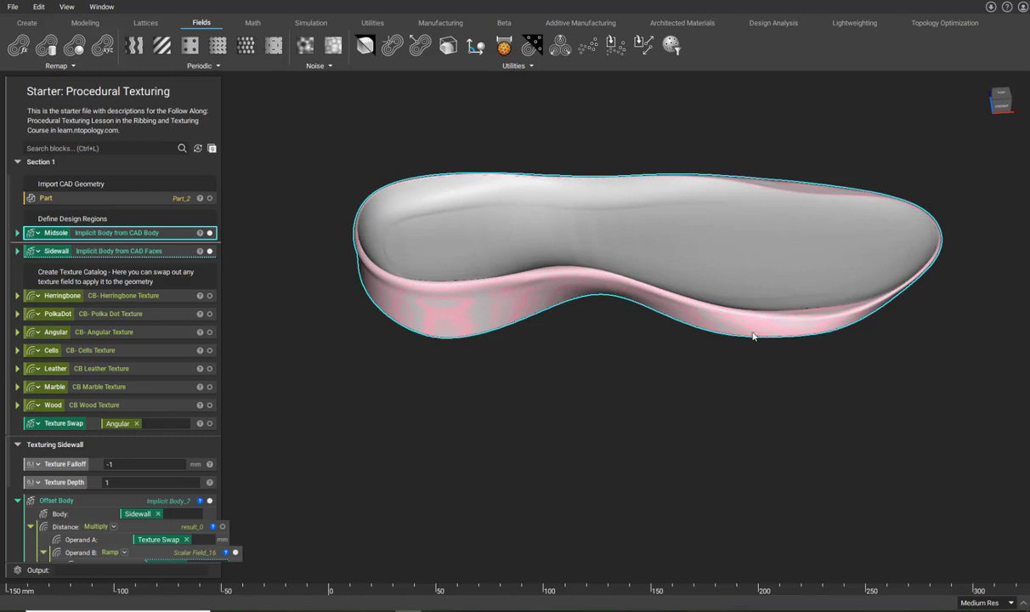
scroll(150, 474, down, 3)
right_drag(491, 333, 470, 326)
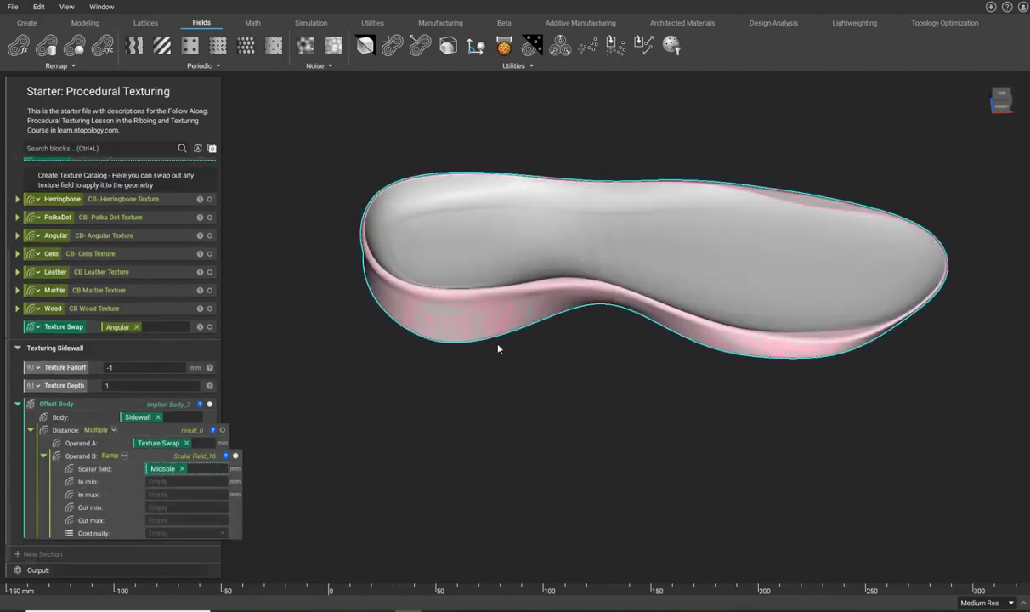
scroll(517, 290, up, 1)
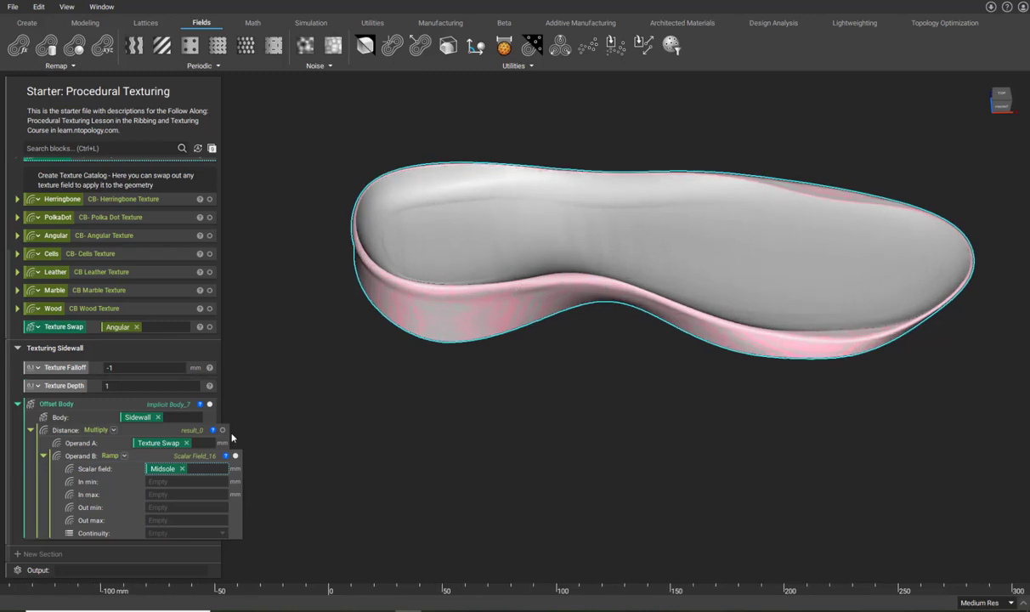
Set the Ramp's In min to 0
click(197, 482)
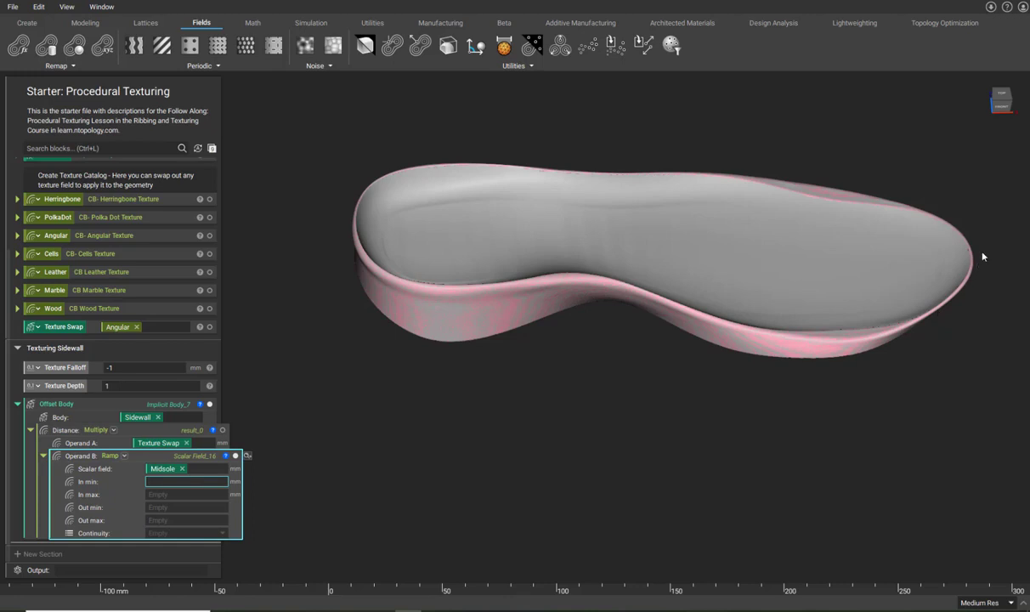
text(oexm)
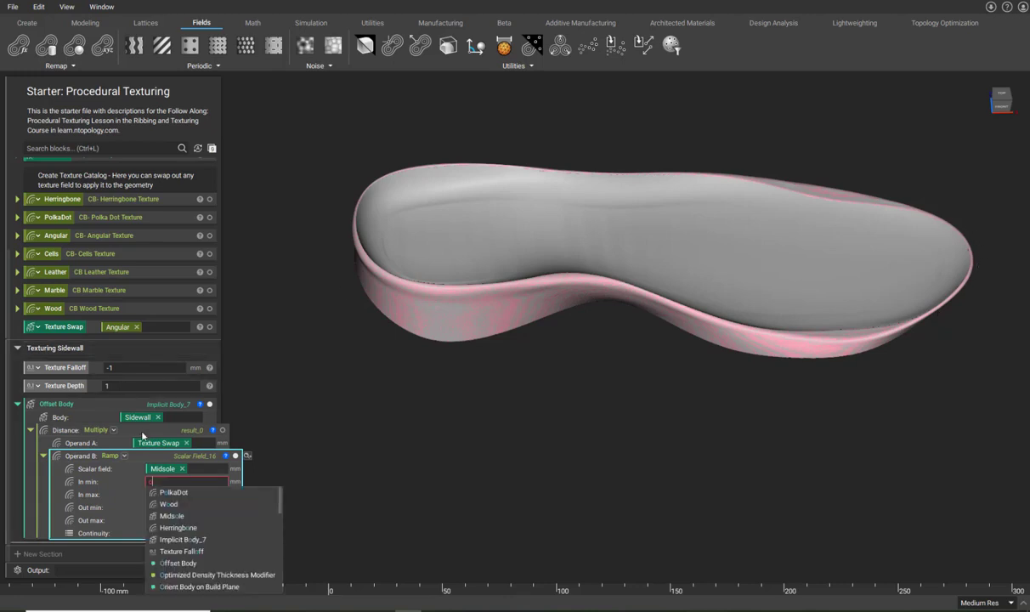
key(BackSpace)
key(BackSpace)
key(BackSpace)
key(BackSpace)
text(0)
click(414, 359)
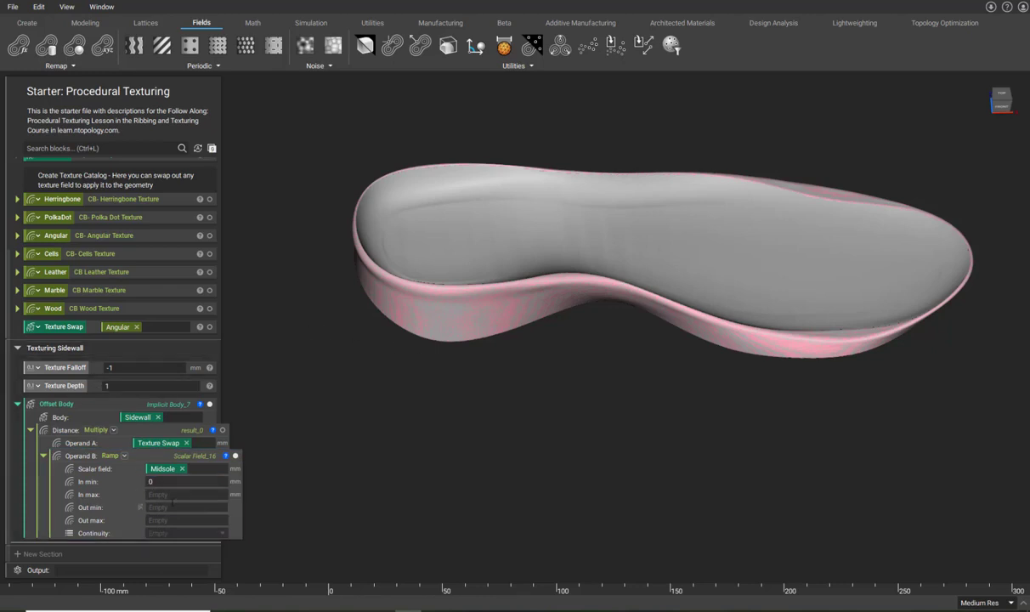
Expand the Sidewall block and examine its CAD faces, thickness and implicit body inputs against the model
scroll(41, 213, up, 1)
click(17, 218)
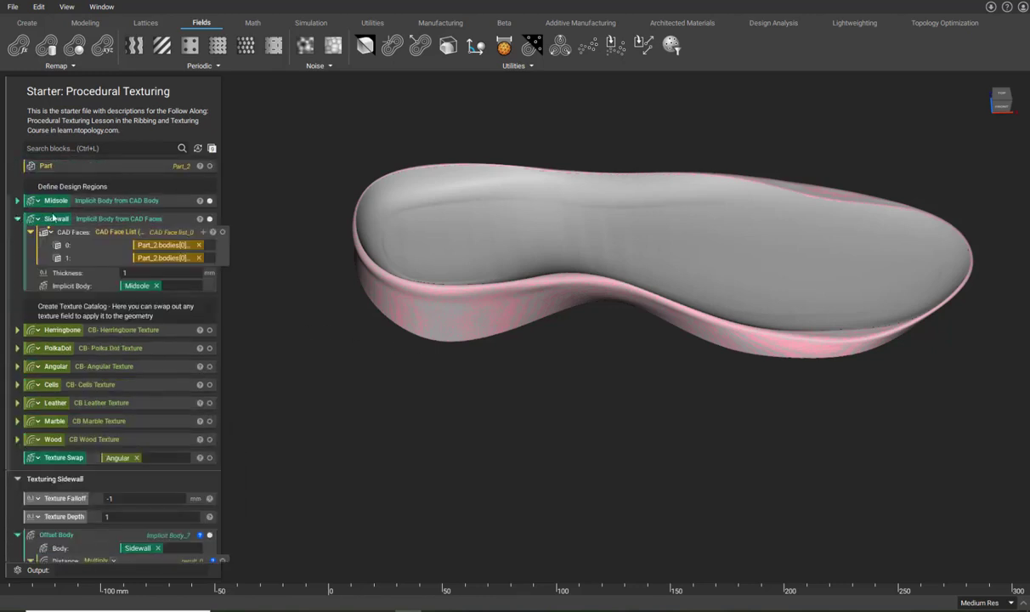
click(85, 215)
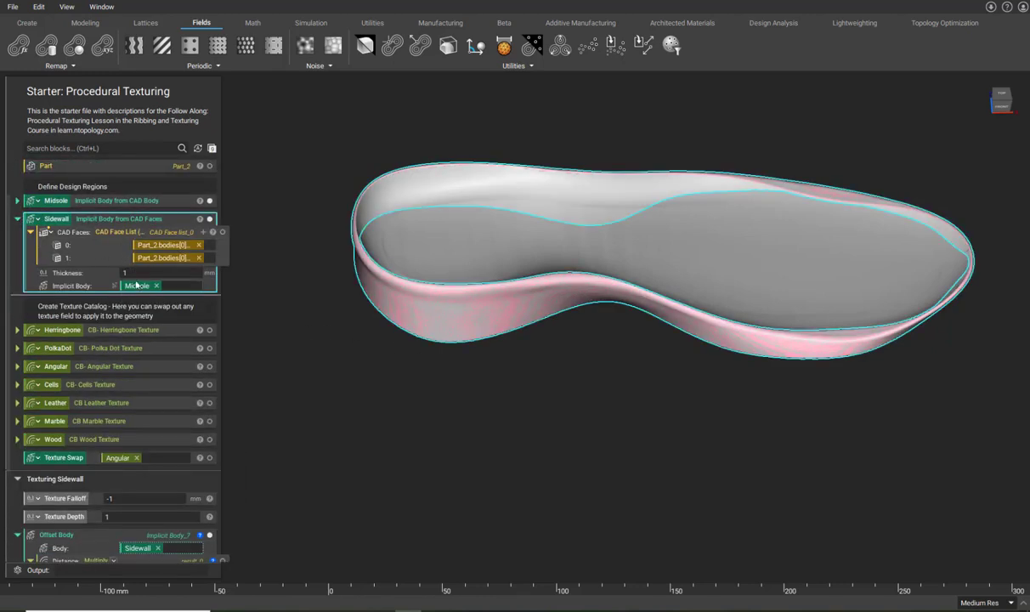
right_drag(473, 293, 452, 321)
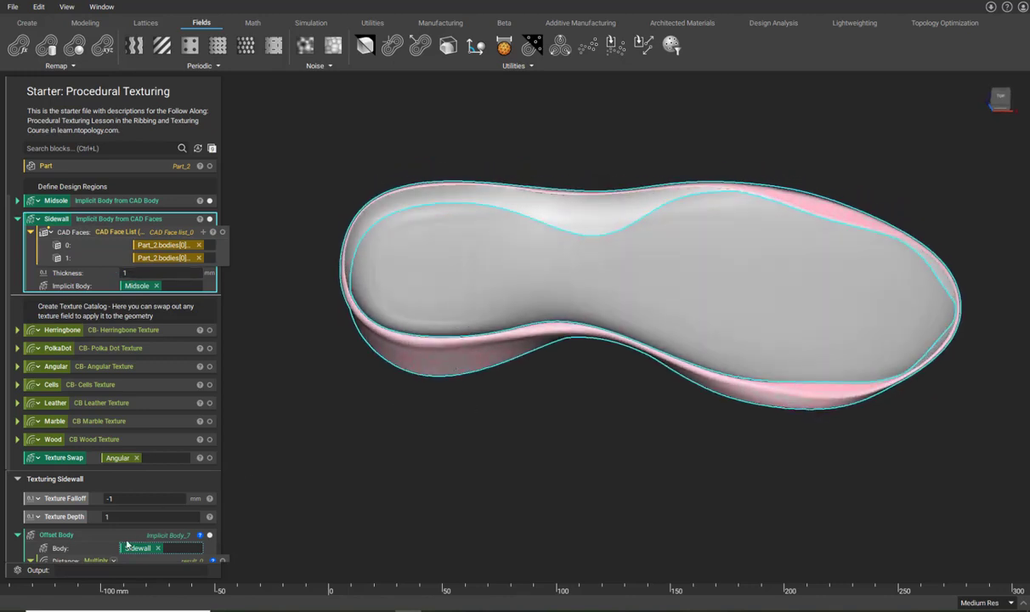
Set the Ramp's In max to Texture Falloff, its Out min to Texture Depth and its Out max to 0
scroll(136, 514, down, 4)
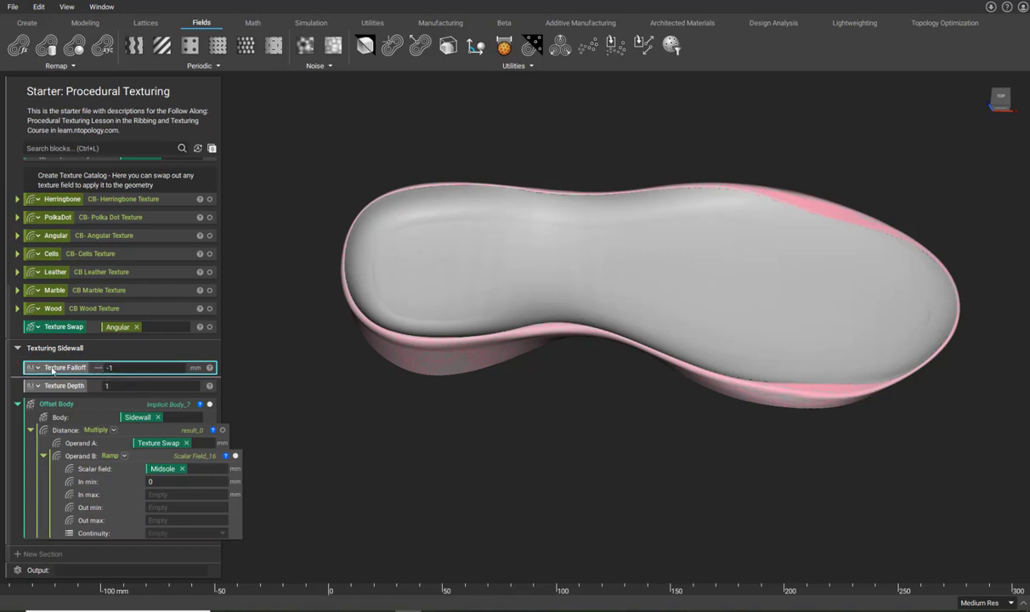
drag(56, 367, 189, 495)
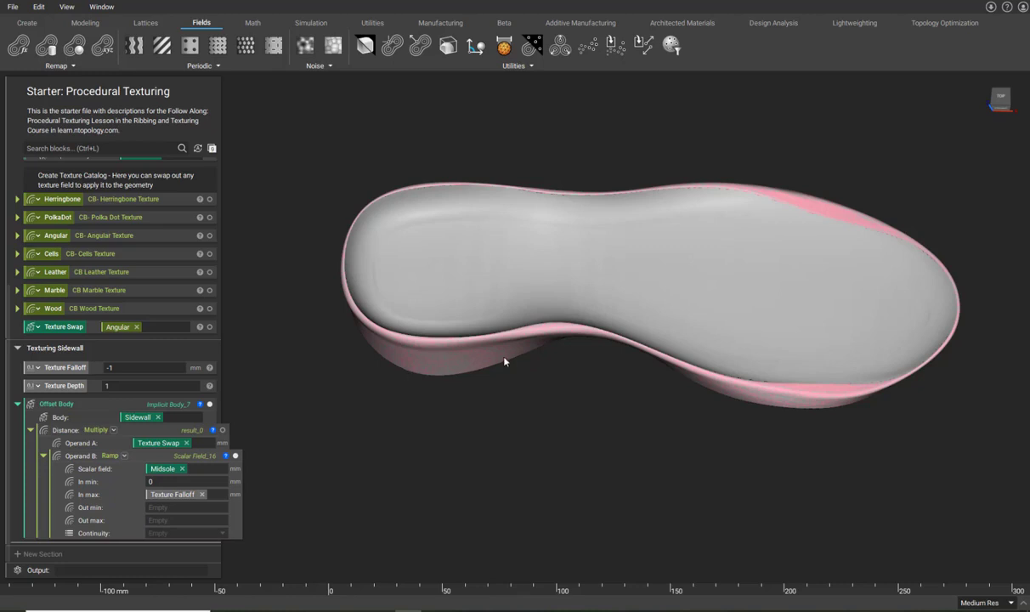
drag(42, 399, 187, 510)
click(185, 520)
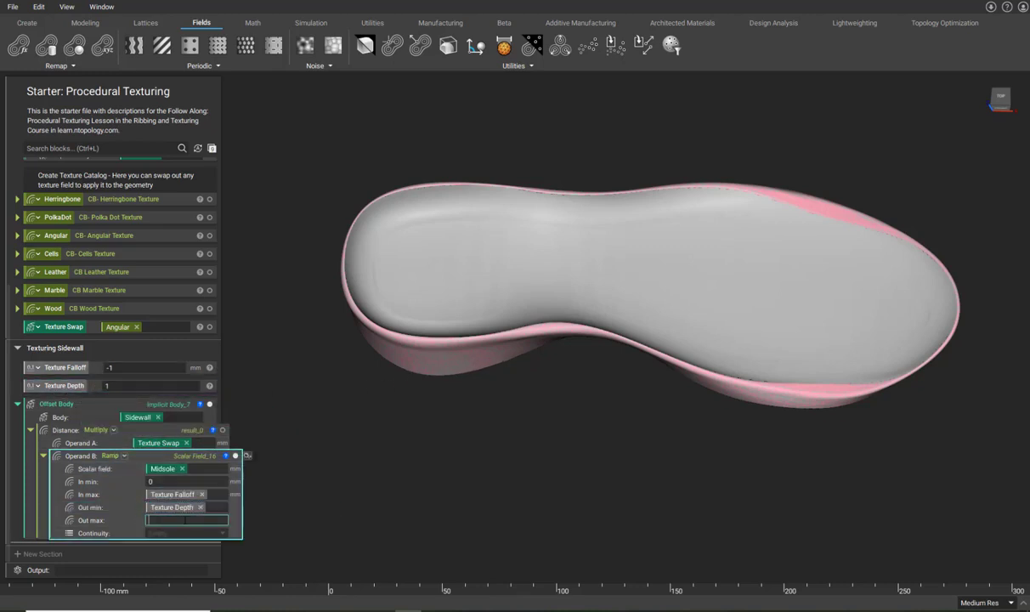
text(0)
key(Return)
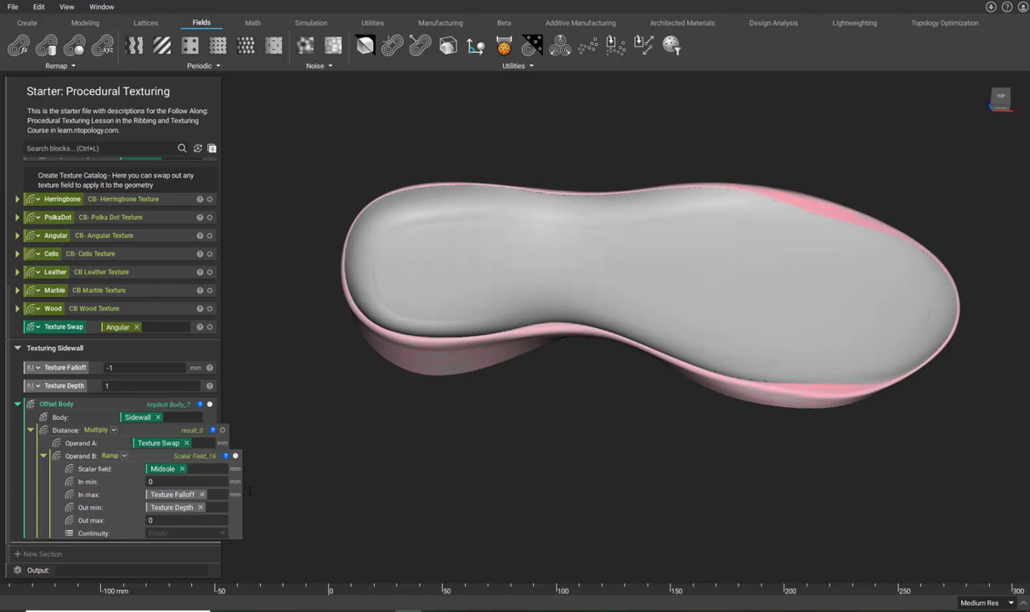
Set the Ramp's continuity to Geometric (C0) and view the textured sidewall from the front
click(157, 533)
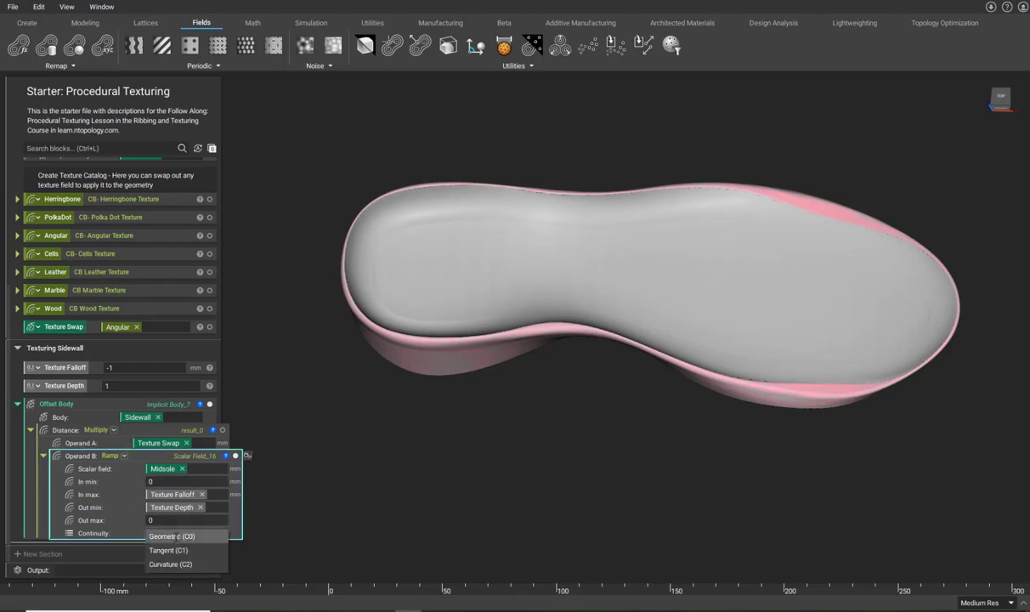
click(175, 536)
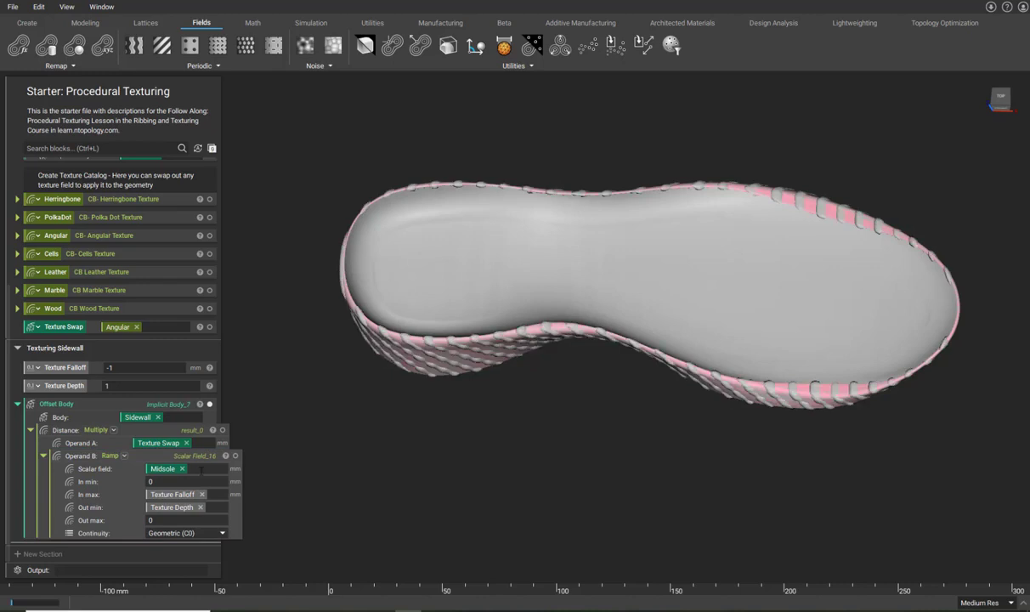
right_drag(748, 361, 735, 250)
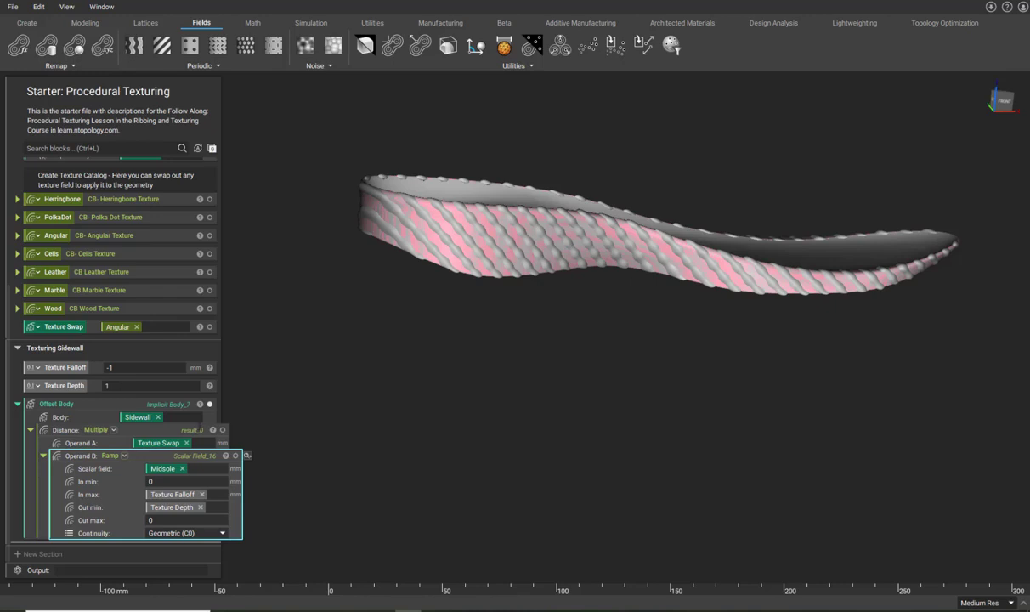
Hide the Offset Body, Sidewall and Midsole bodies
click(210, 404)
scroll(174, 312, up, 4)
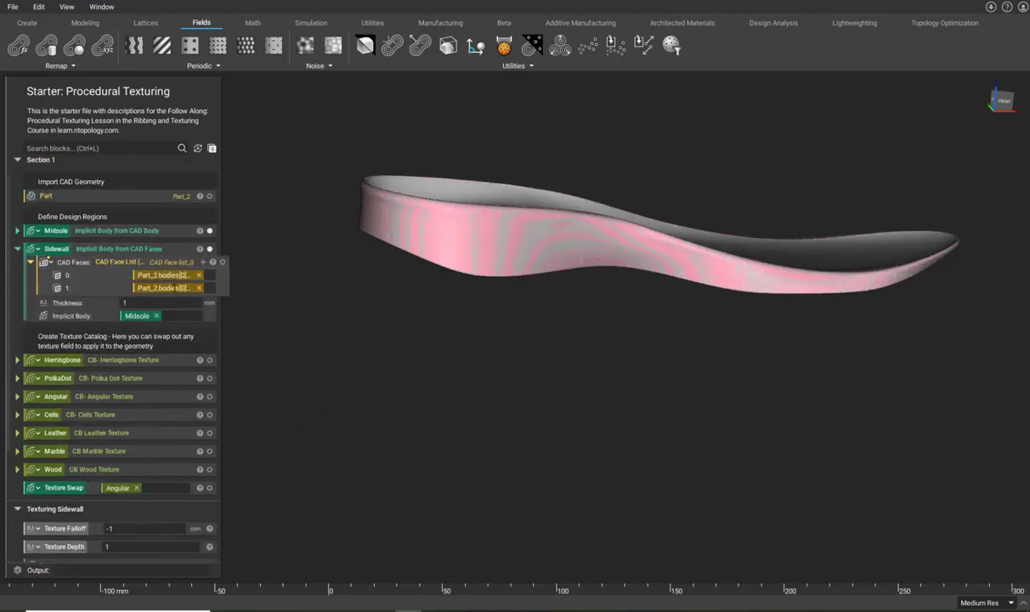
click(210, 248)
click(210, 230)
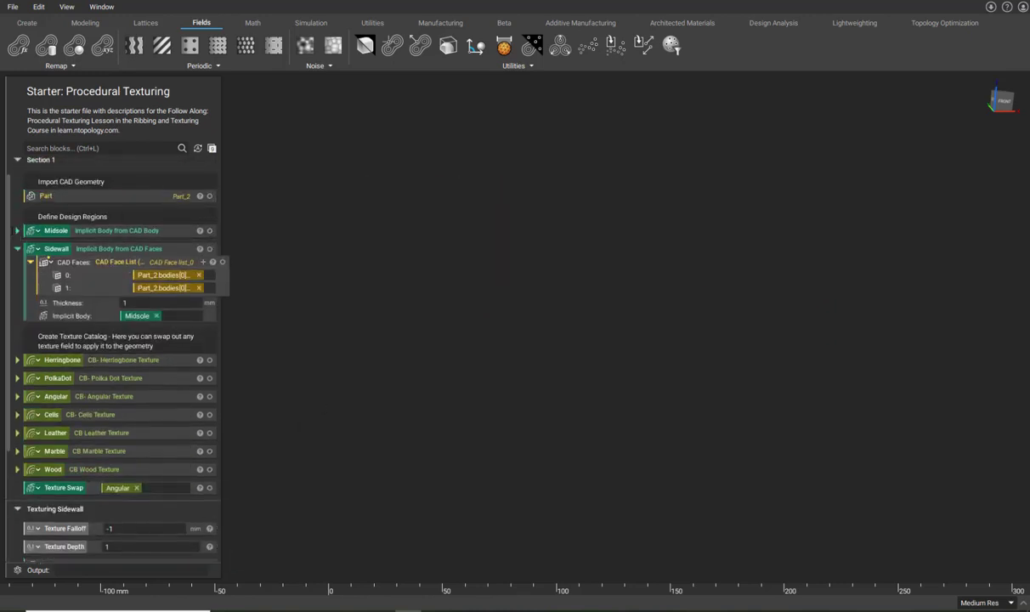
Examine the Ramp and Multiply fields in the Field Viewer with value probing enabled, and display the Offset Body again
scroll(14, 251, down, 4)
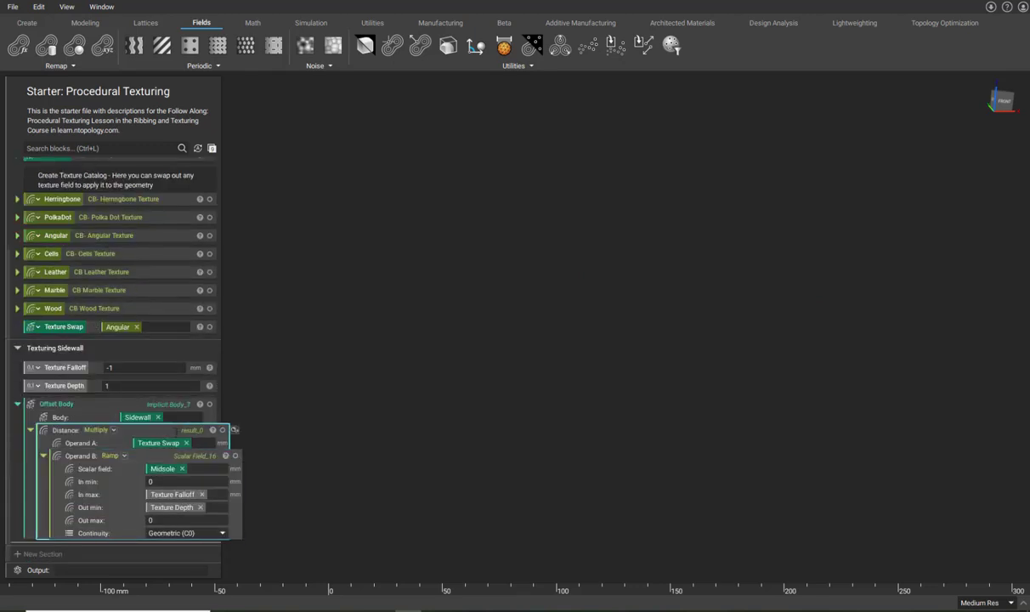
click(248, 456)
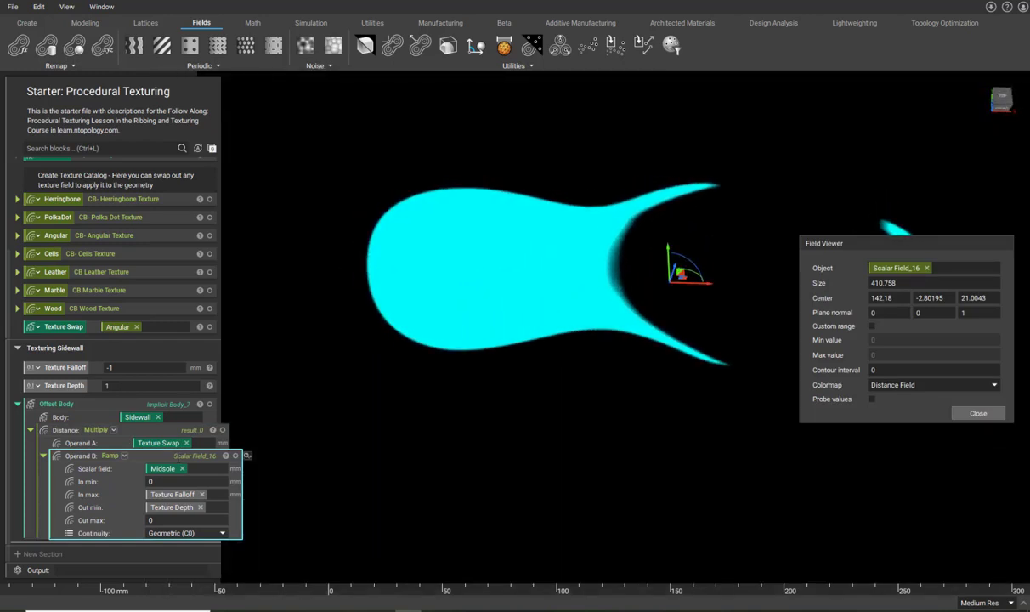
click(871, 398)
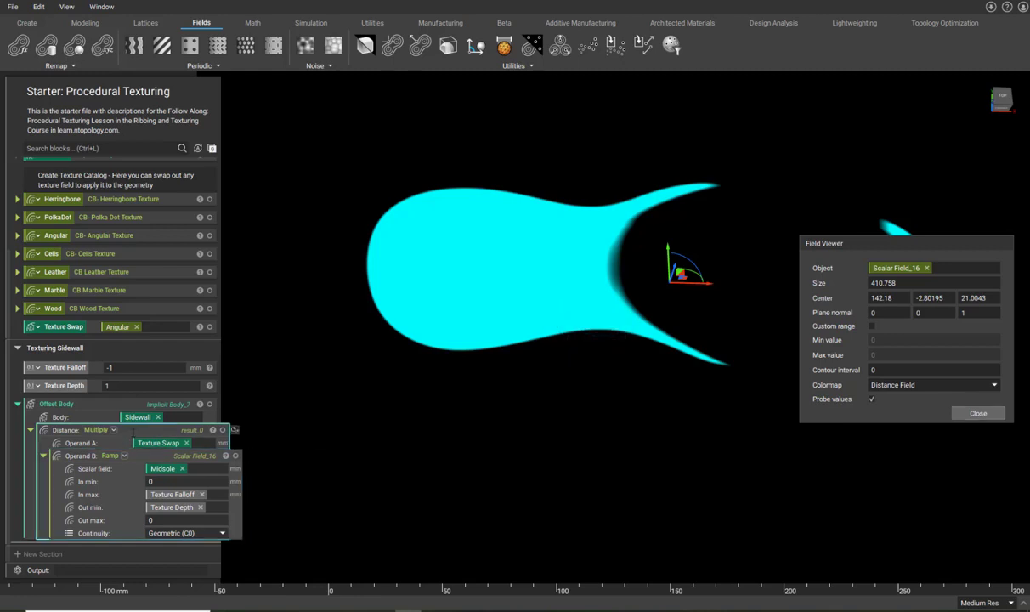
click(132, 431)
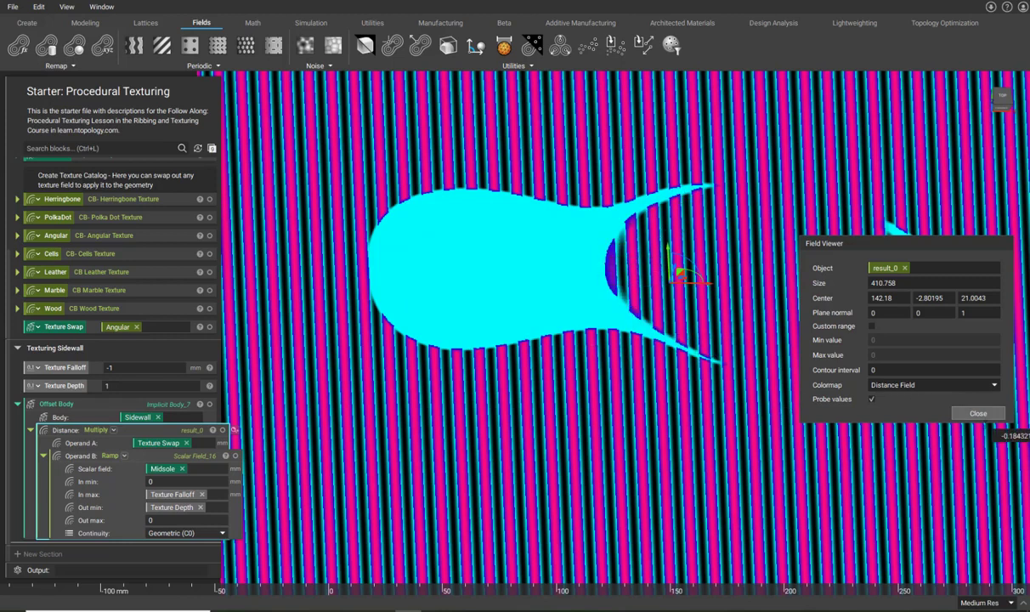
click(963, 412)
click(209, 404)
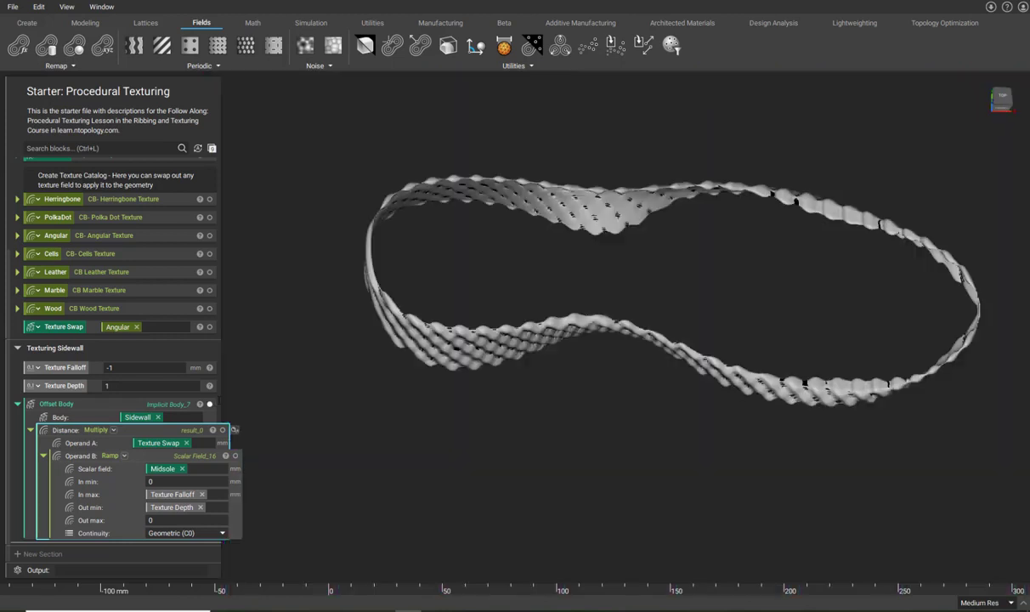
Select the Offset Body and run a Precise Render of the textured sidewall
right_drag(662, 223, 277, 395)
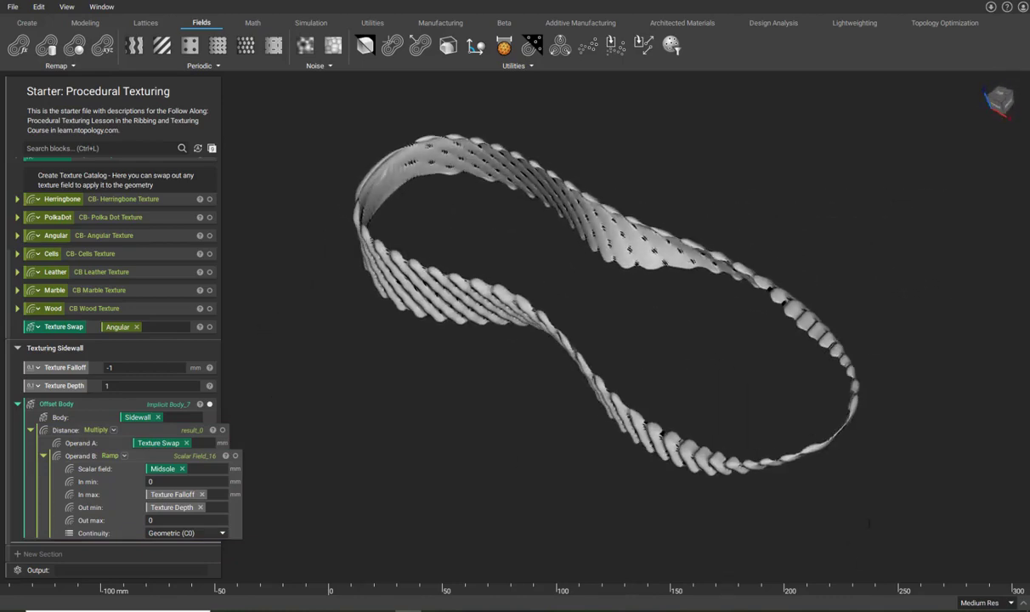
scroll(520, 326, up, 2)
right_drag(422, 300, 419, 260)
click(110, 402)
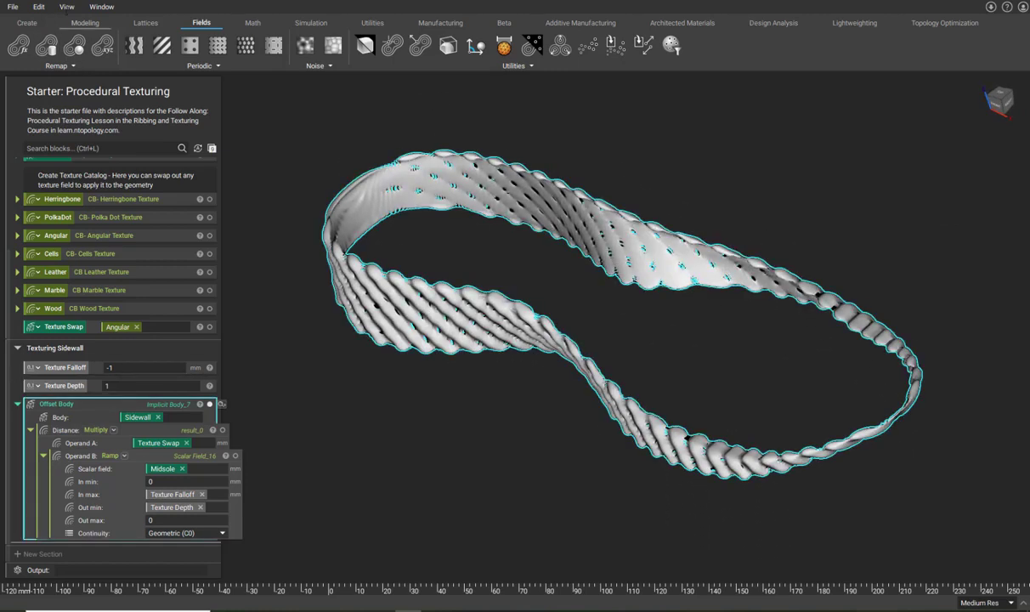
click(66, 6)
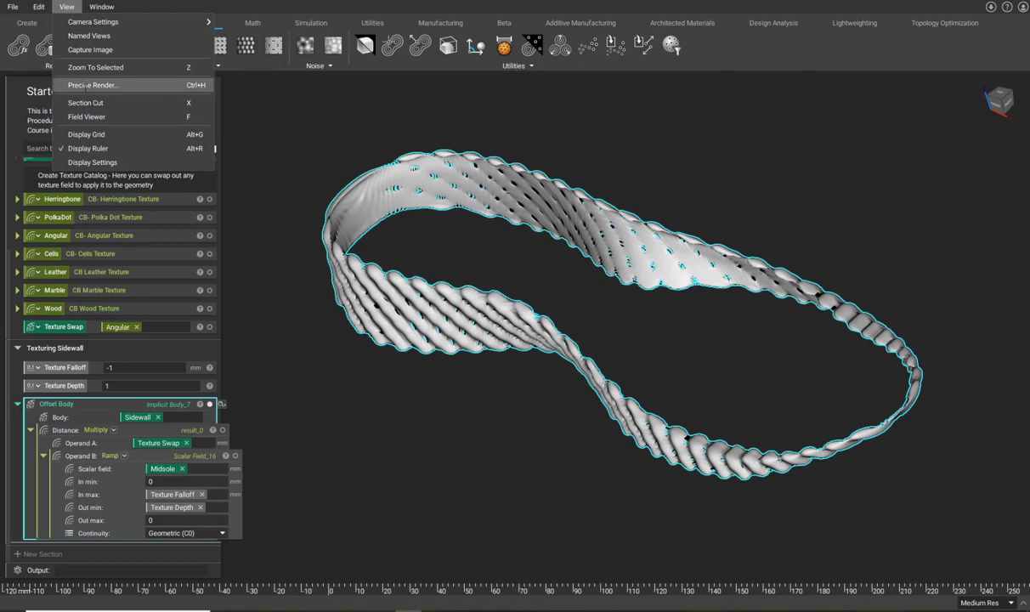
click(175, 86)
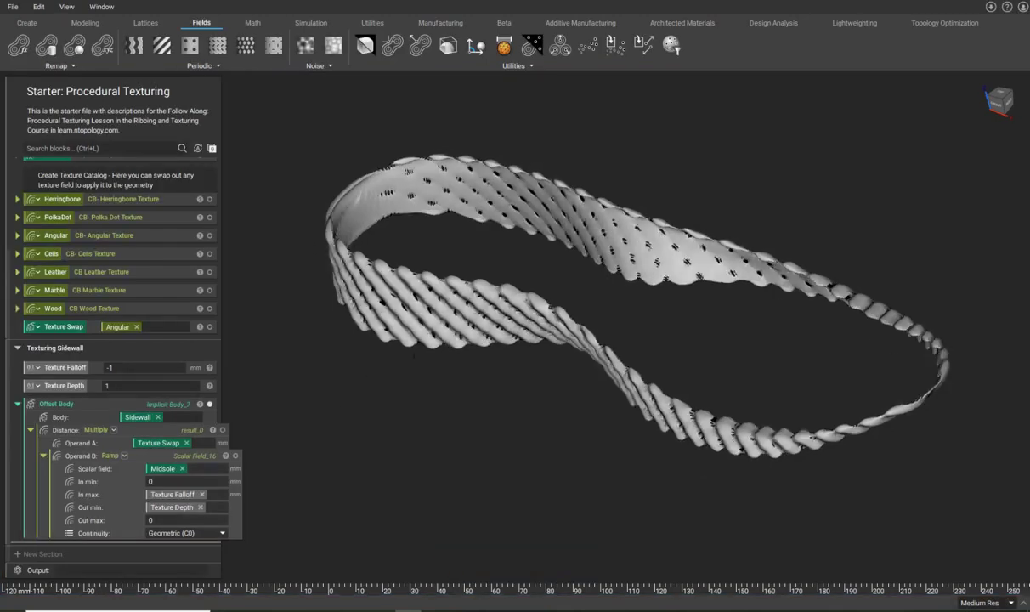
Make the Offset Body block a variable named "Textured Sidewall" and collapse it
right_drag(476, 408, 557, 367)
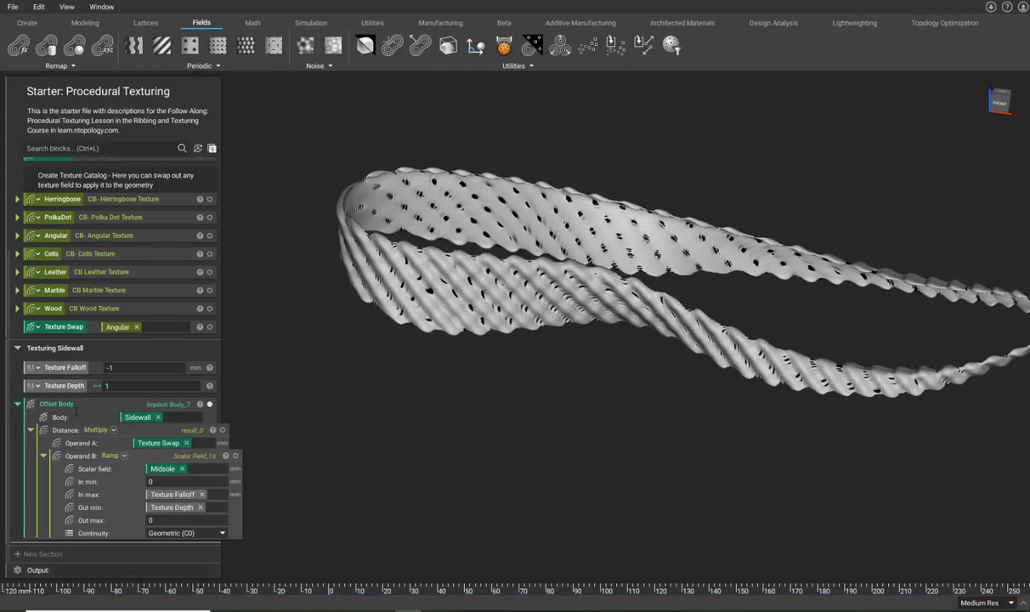
right_click(74, 407)
click(101, 422)
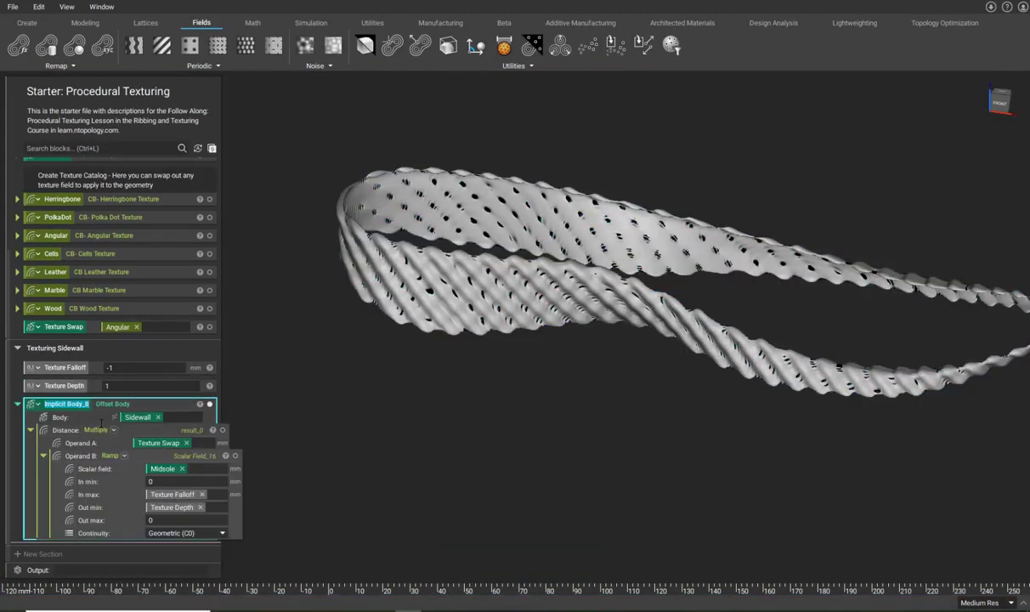
text(Text)
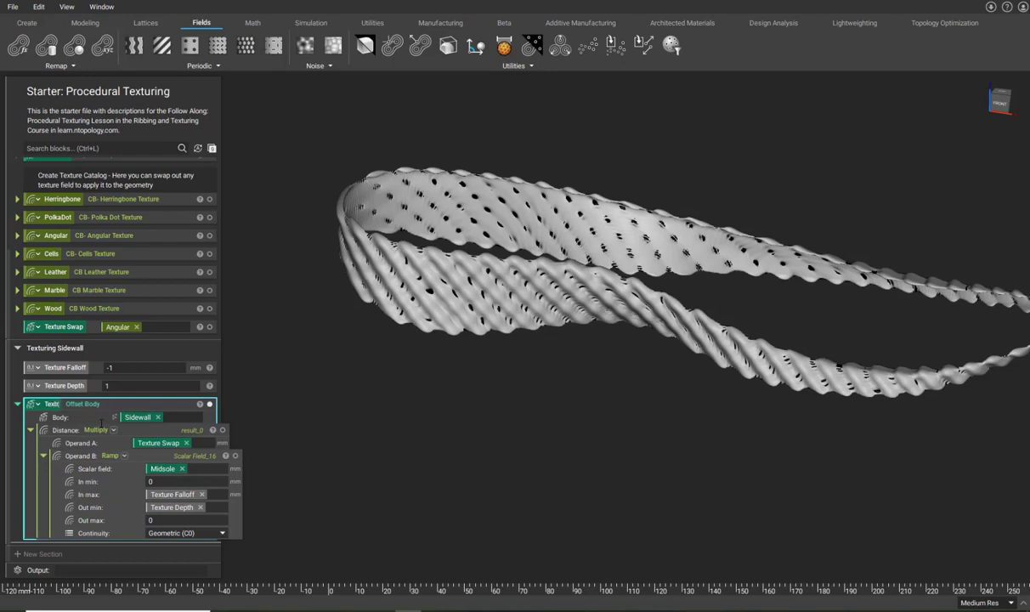
text(ured Sidewall)
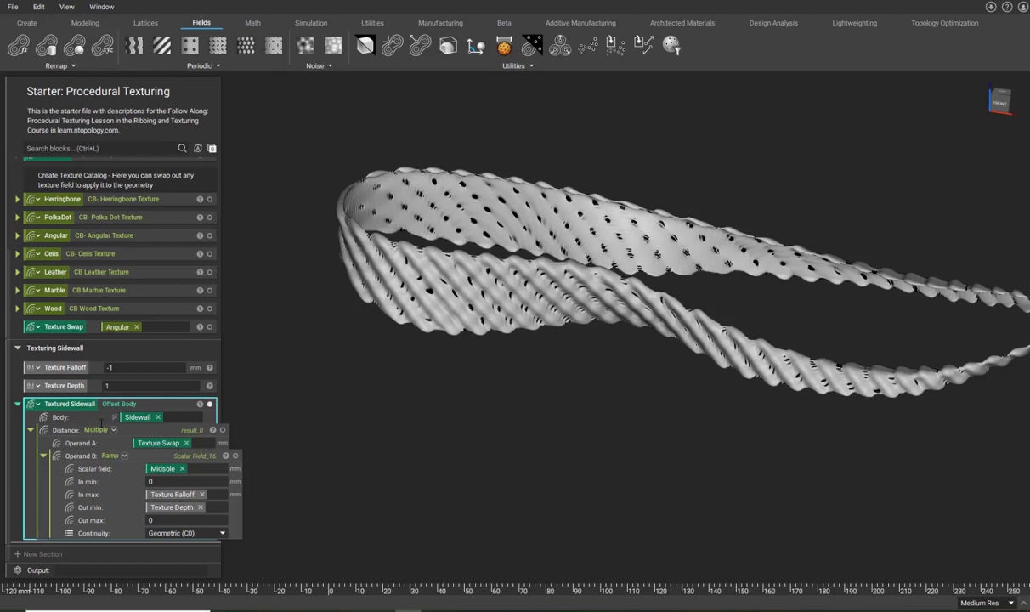
click(17, 404)
Display the Midsole body together with the textured sidewall to inspect the fit, and hide the Midsole again
middle_drag(478, 430, 423, 414)
scroll(423, 413, down, 3)
click(210, 255)
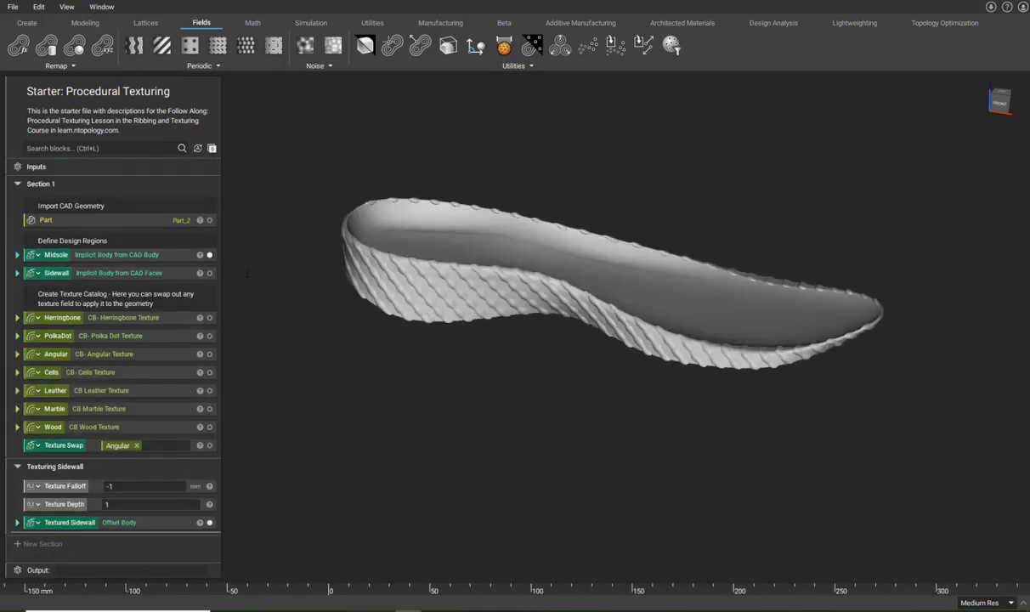
right_drag(439, 397, 336, 503)
click(210, 255)
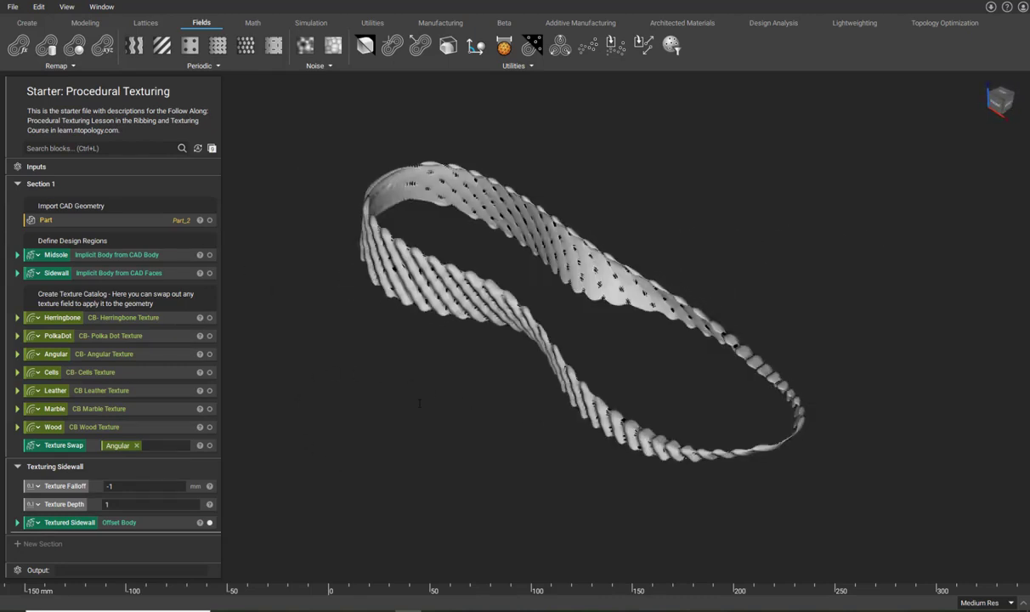
Try the PolkaDot texture in Texture Swap on the sidewall, and replace it with Herringbone
right_drag(415, 396, 463, 381)
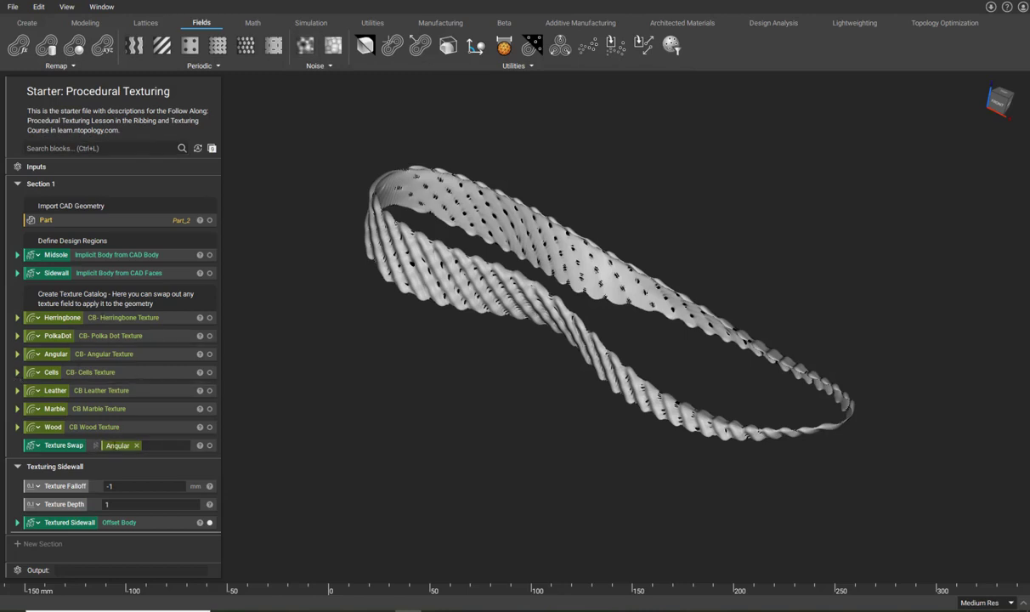
drag(102, 338, 140, 446)
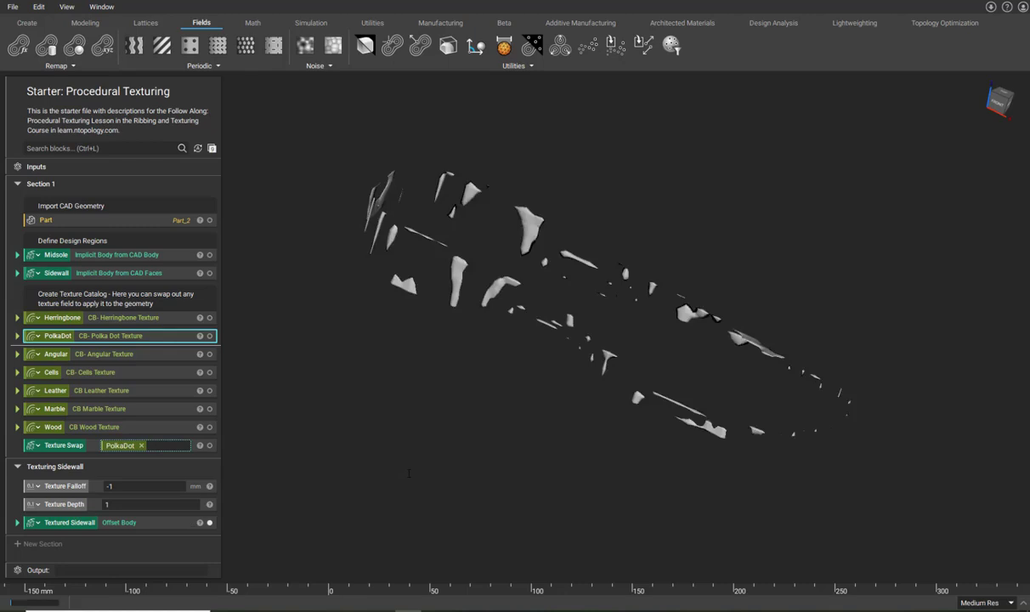
right_drag(400, 459, 449, 443)
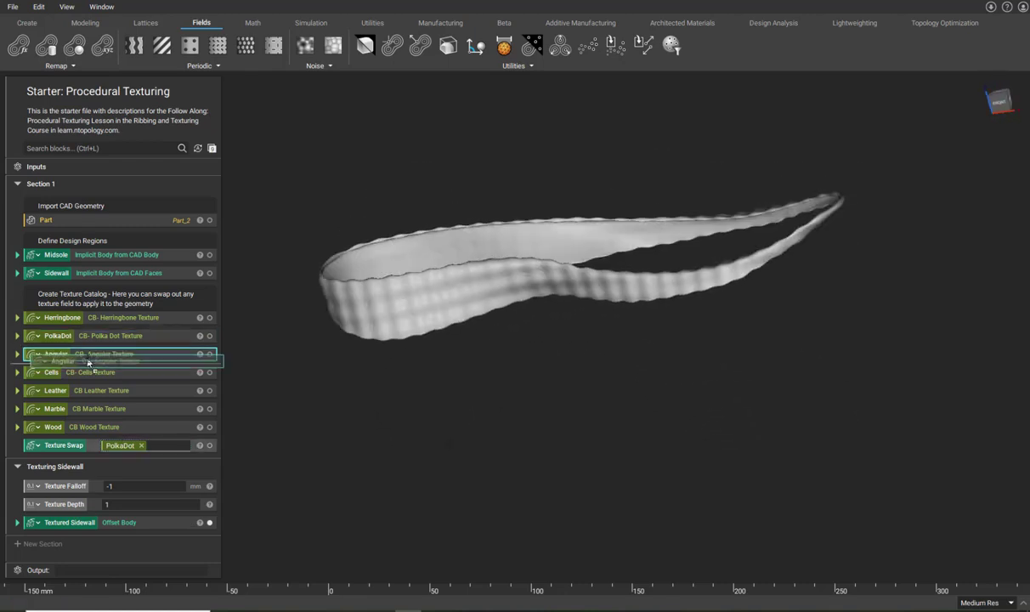
drag(100, 318, 136, 443)
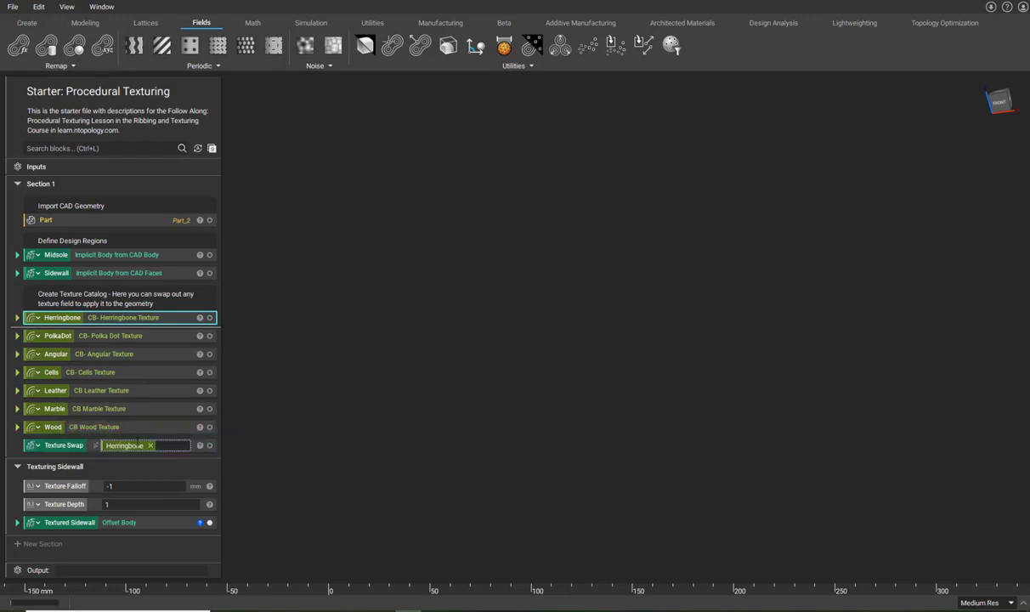
right_drag(469, 392, 518, 340)
Replace the Texture Swap input with the Cells texture and view the sidewall
click(117, 375)
drag(117, 374, 136, 444)
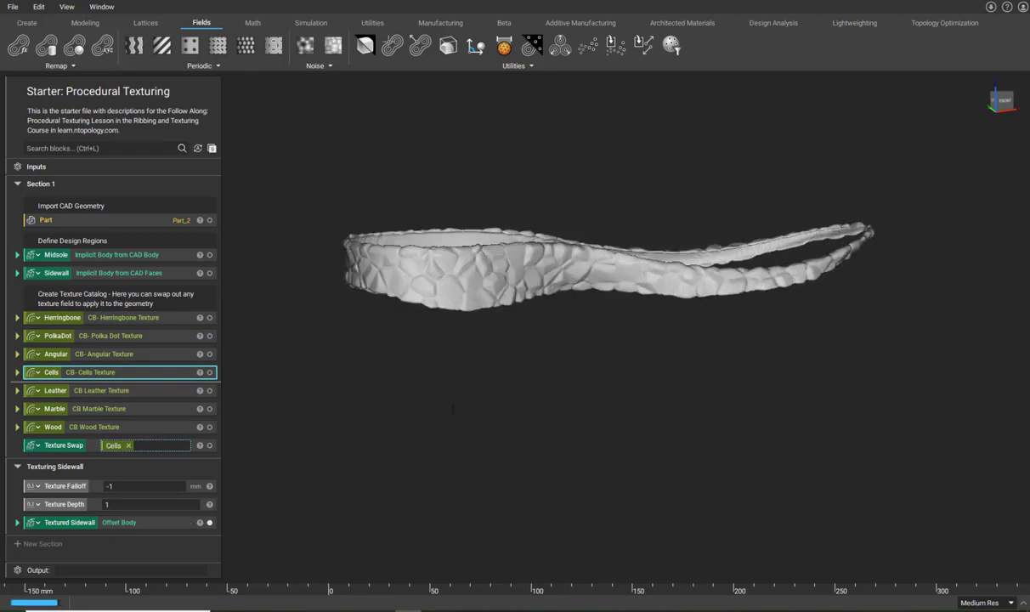
right_drag(454, 252, 463, 306)
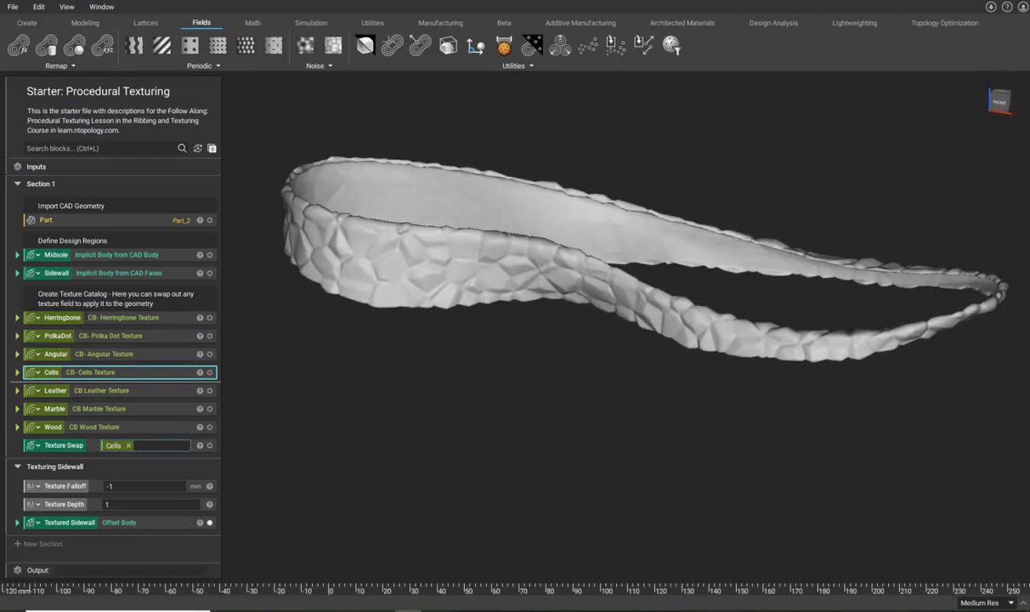
Replace the Texture Swap input with the Leather texture and view the sidewall up close
click(107, 391)
drag(106, 392, 128, 445)
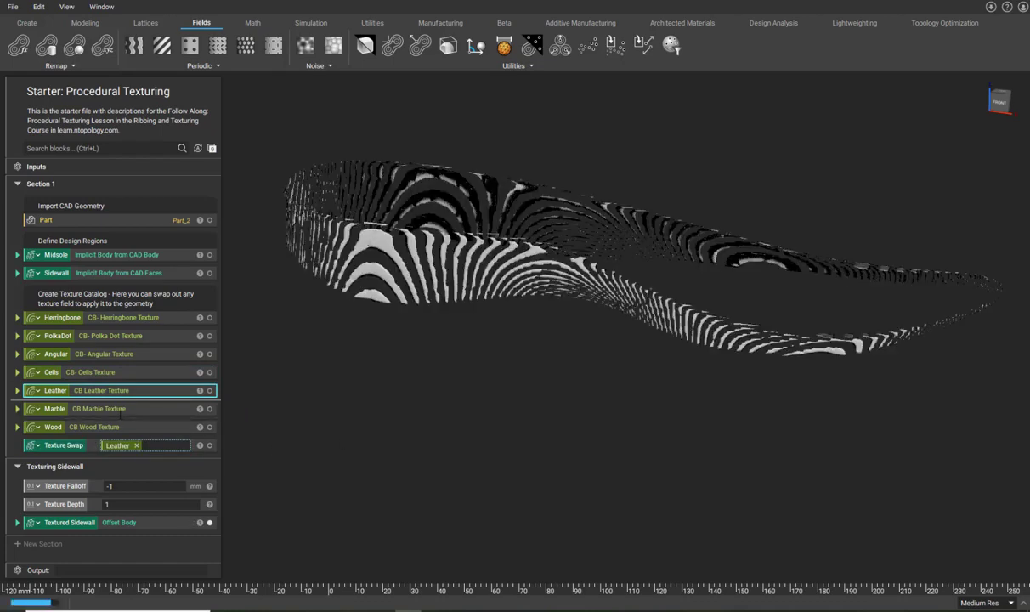
scroll(332, 331, up, 3)
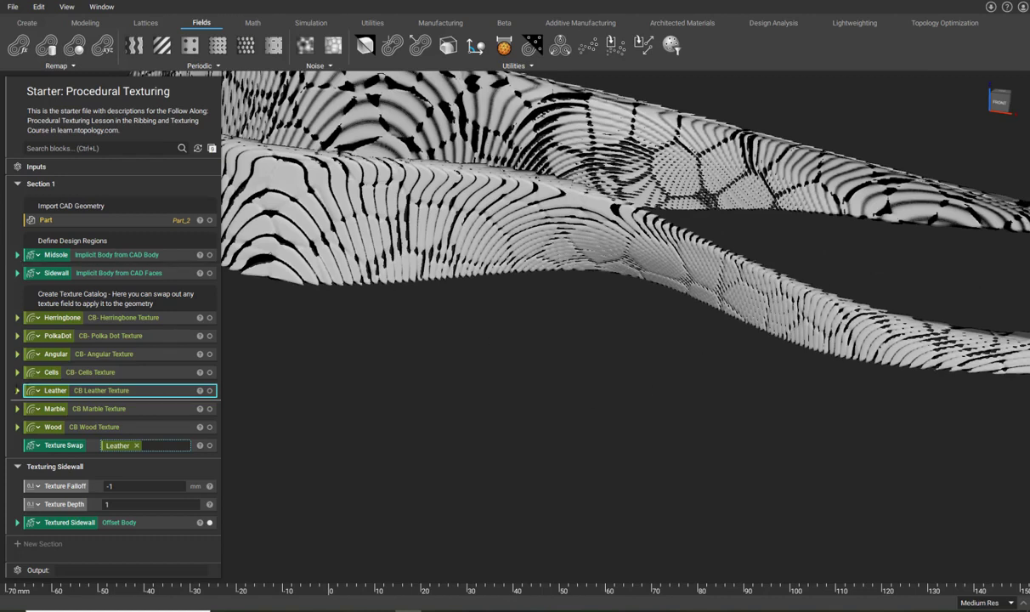
Examine the input parameters of the Leather, Herringbone and Marble texture blocks
click(16, 390)
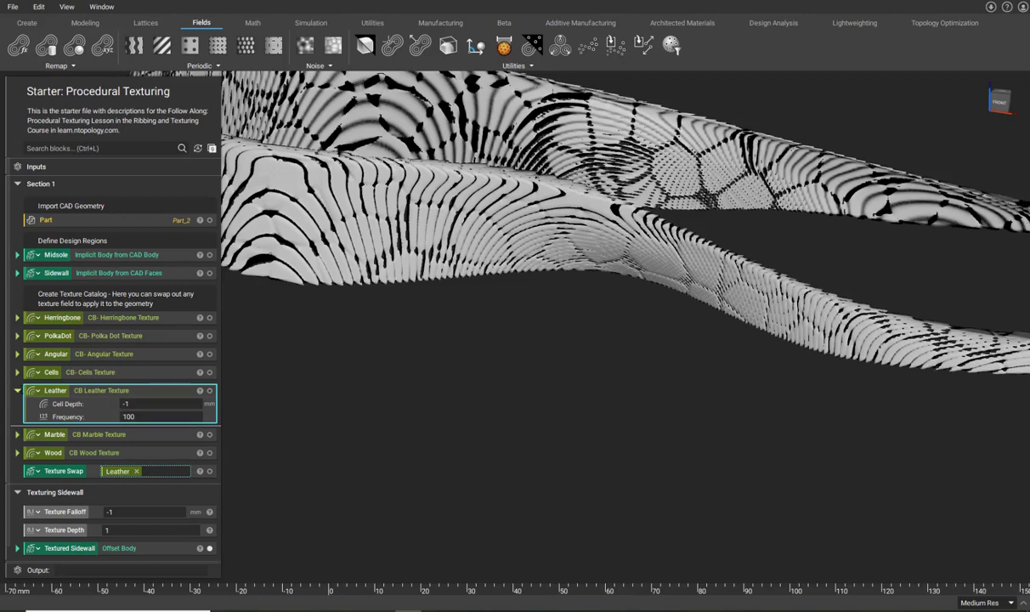
click(17, 391)
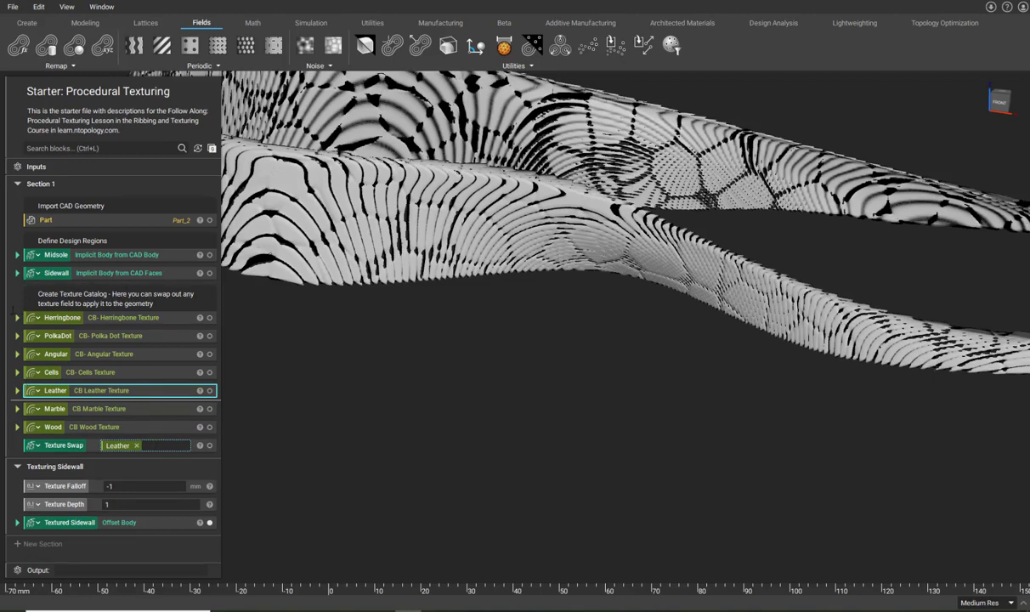
click(17, 317)
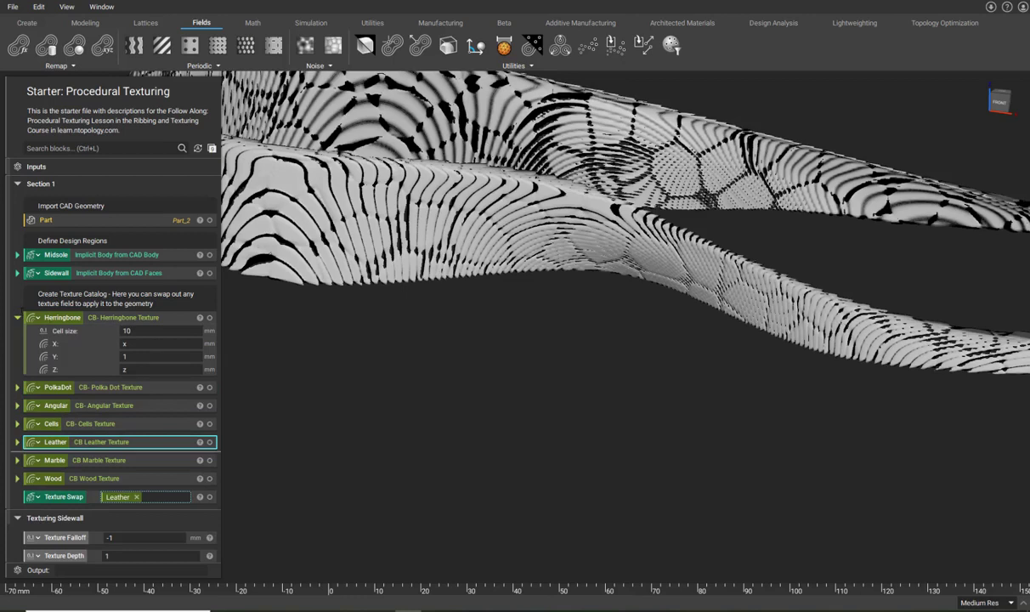
click(17, 317)
click(17, 409)
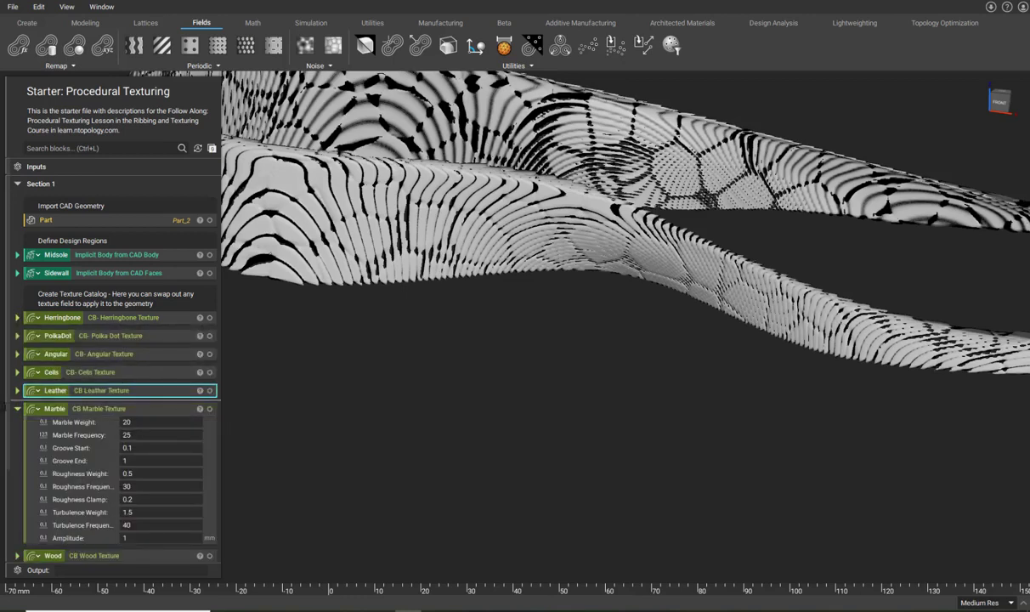
click(17, 409)
Replace the Texture Swap input with the Marble texture and view the sidewall from the side
drag(62, 409, 136, 445)
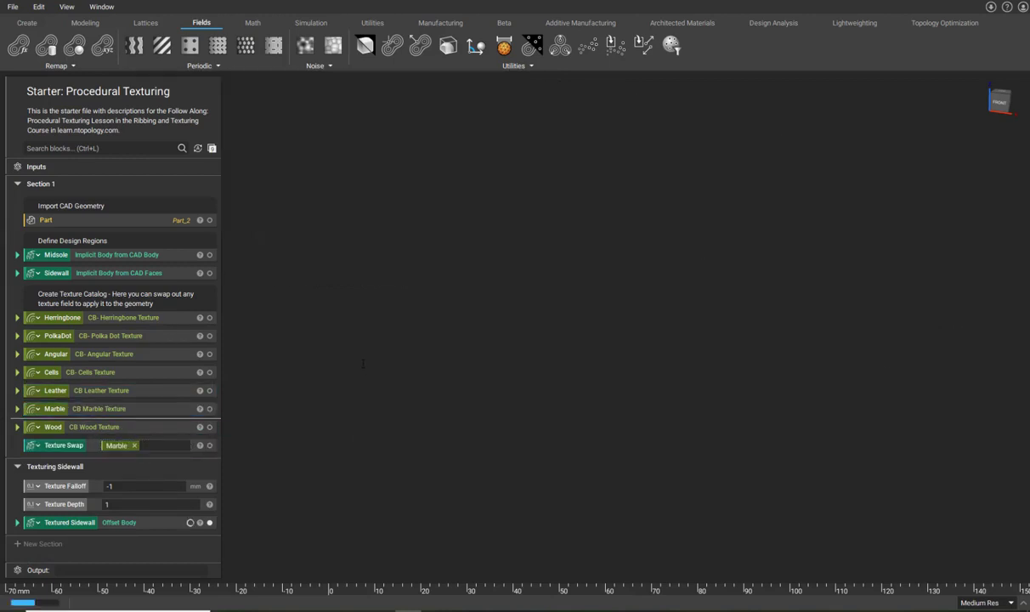
scroll(365, 361, down, 5)
right_drag(391, 344, 568, 350)
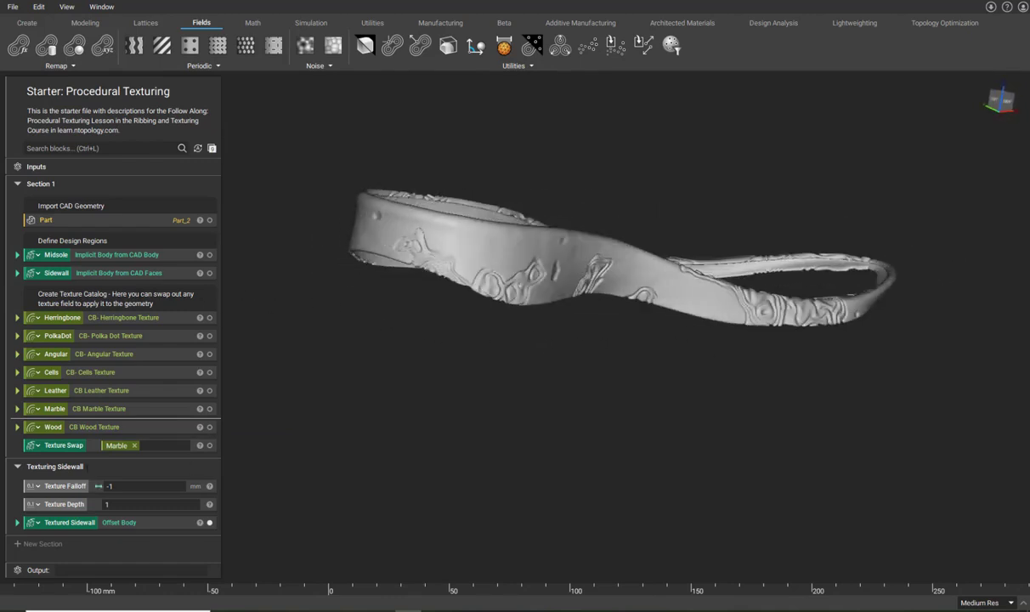
Set the Texture Swap input to the Wood texture and expand the Wood block's parameters
drag(58, 427, 116, 445)
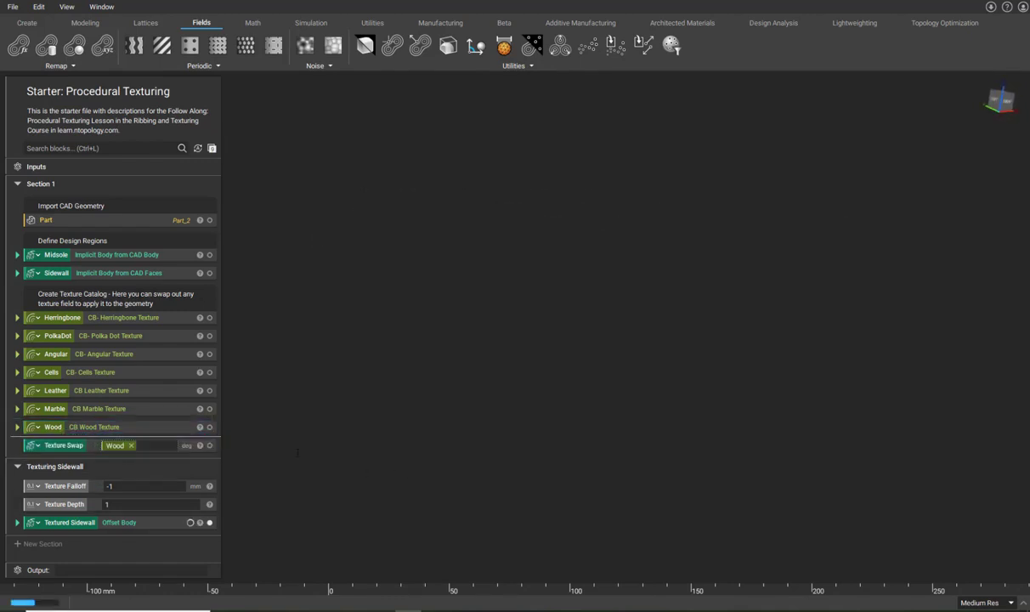
click(17, 426)
right_drag(466, 360, 332, 389)
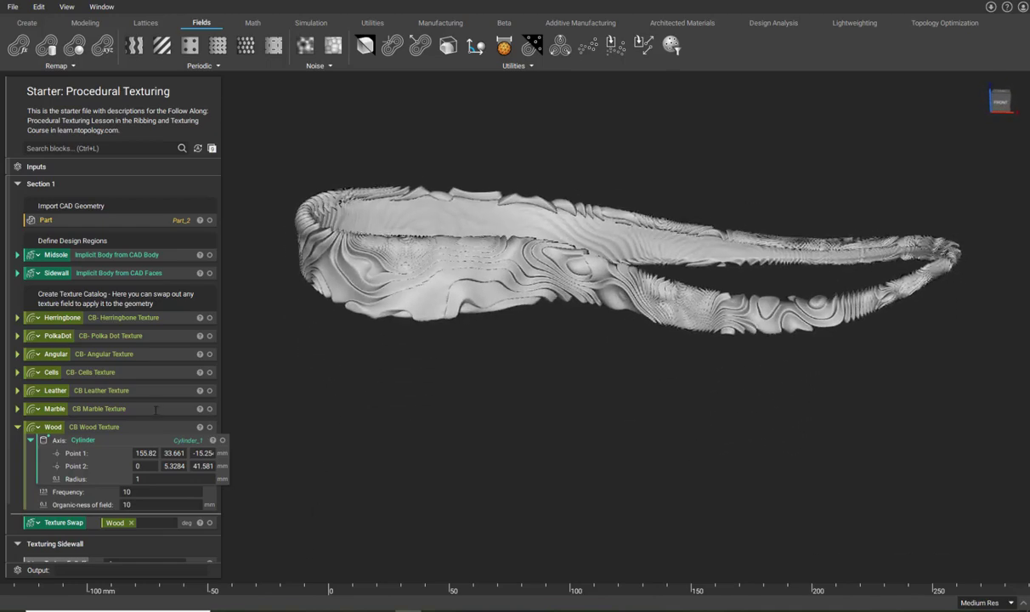
Display the Wood texture's axis cylinder and move its Point 1 to about 267.83, -18.29, -15.25 mm, and collapse the block
click(222, 440)
right_drag(485, 311, 500, 337)
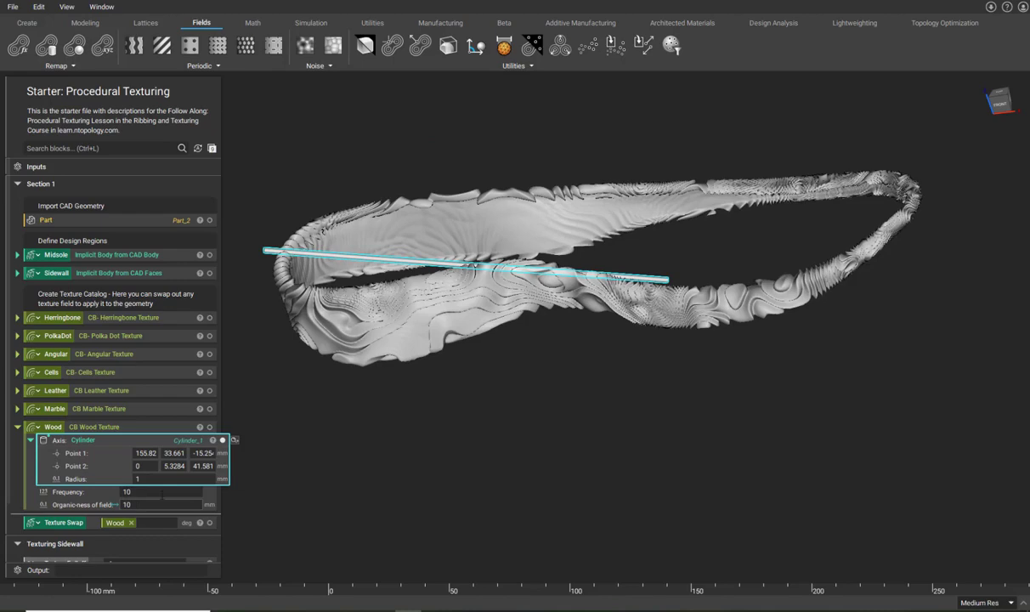
right_drag(493, 297, 501, 417)
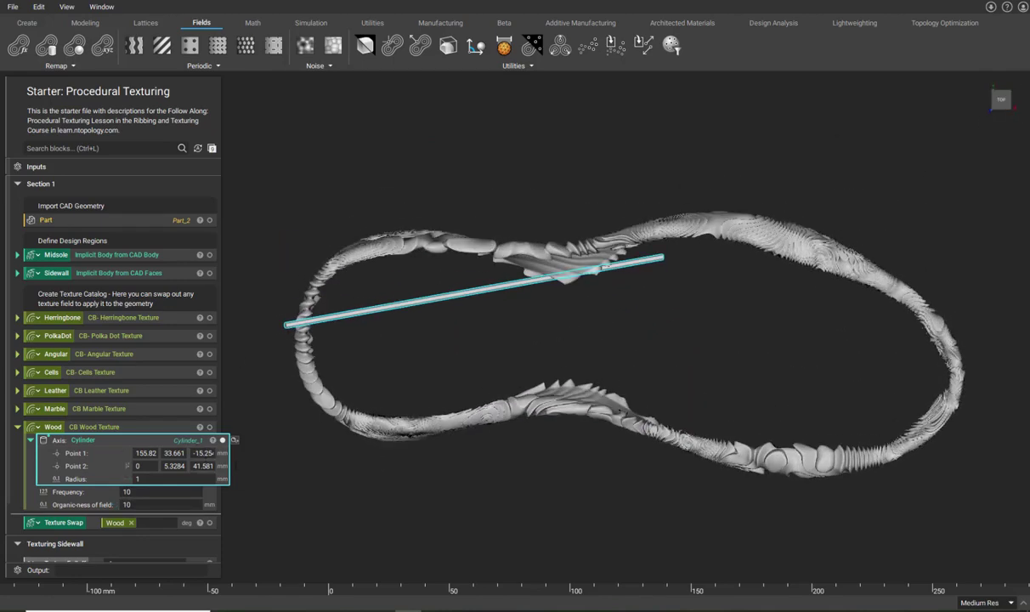
click(203, 465)
click(203, 453)
drag(675, 246, 942, 368)
click(713, 536)
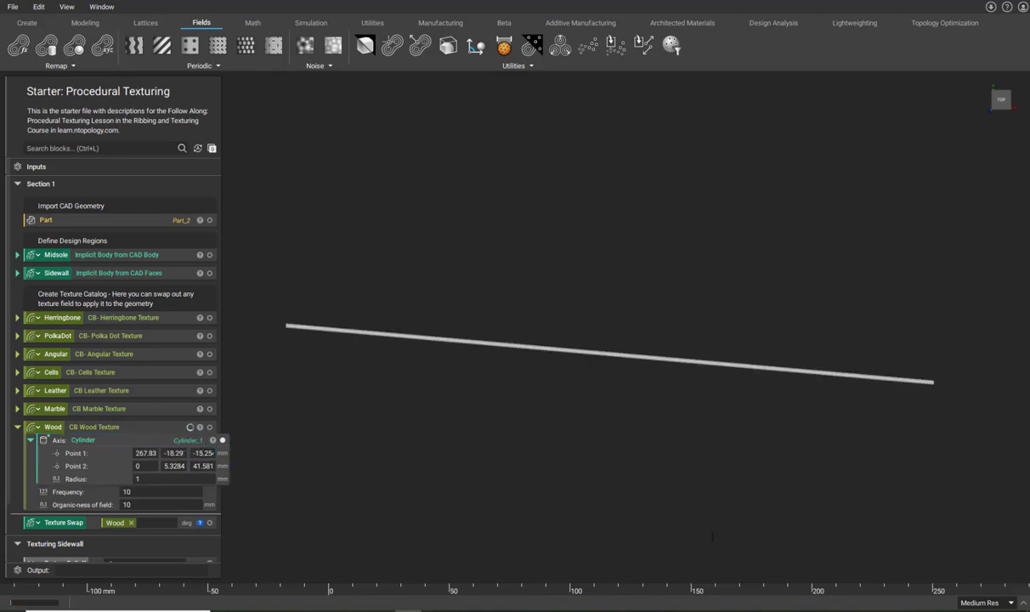
right_drag(675, 544, 739, 342)
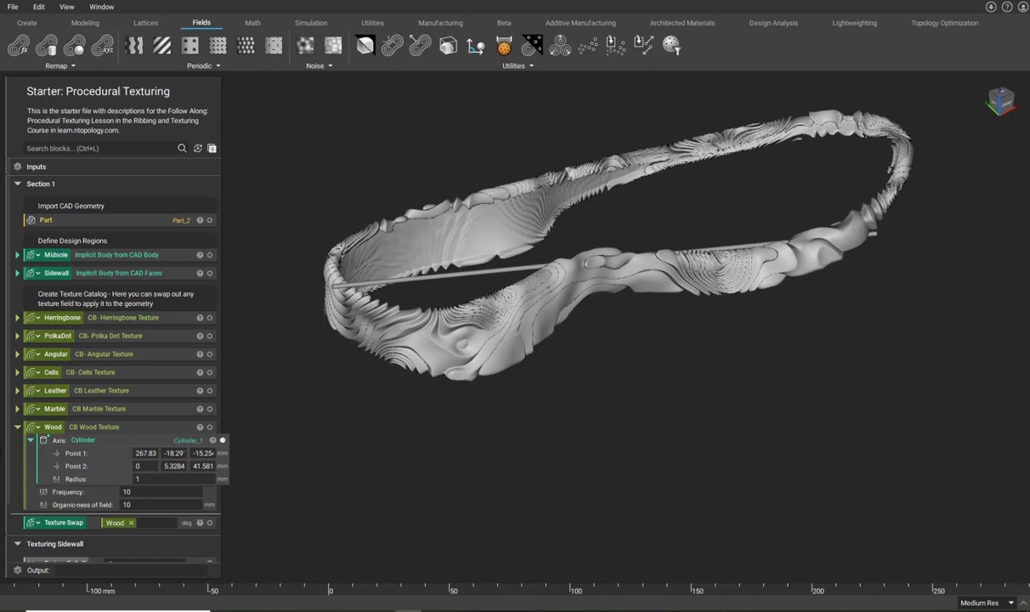
click(17, 427)
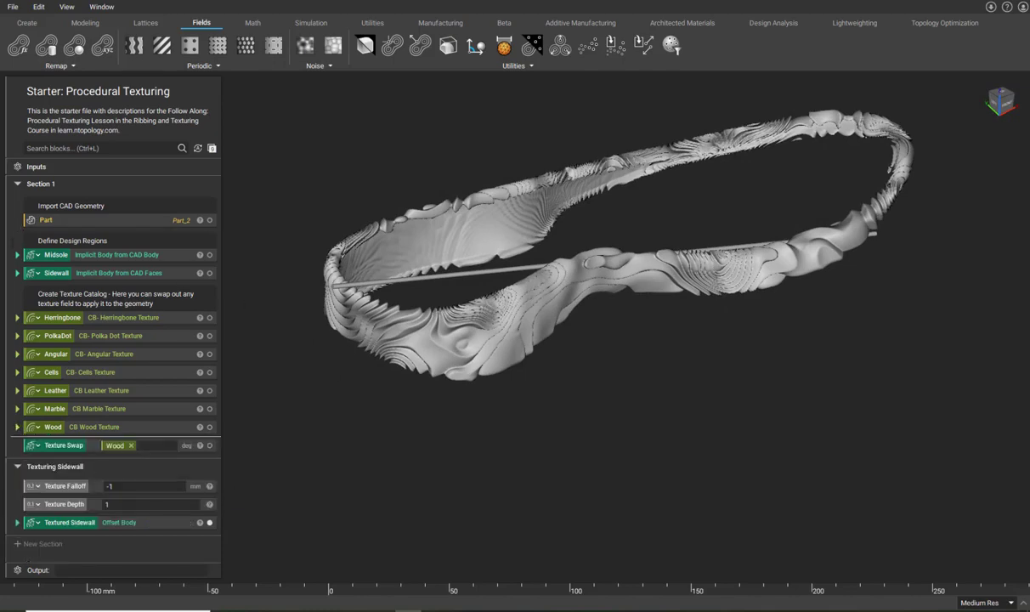
right_drag(402, 397, 404, 367)
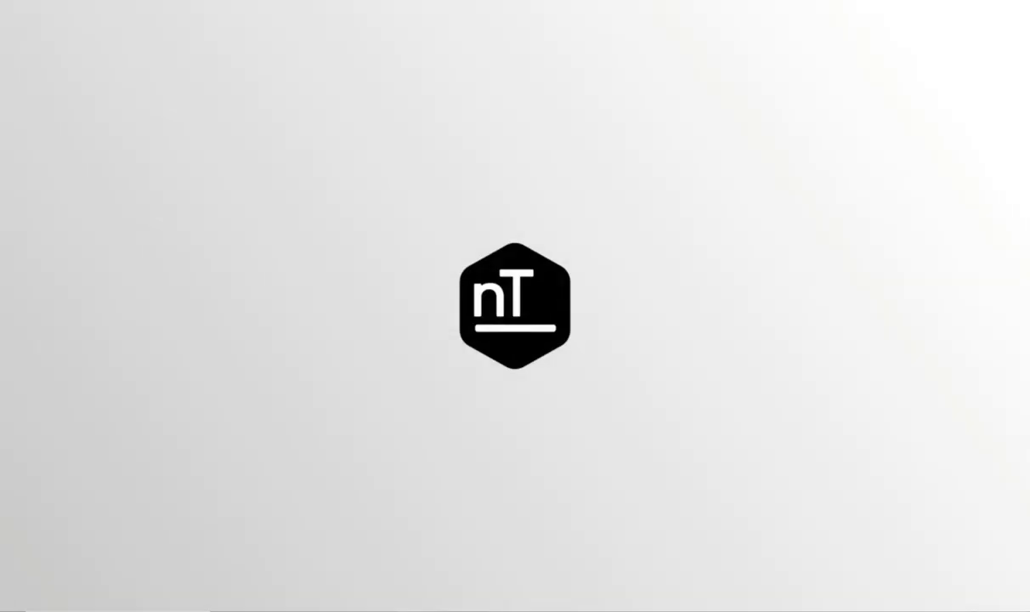